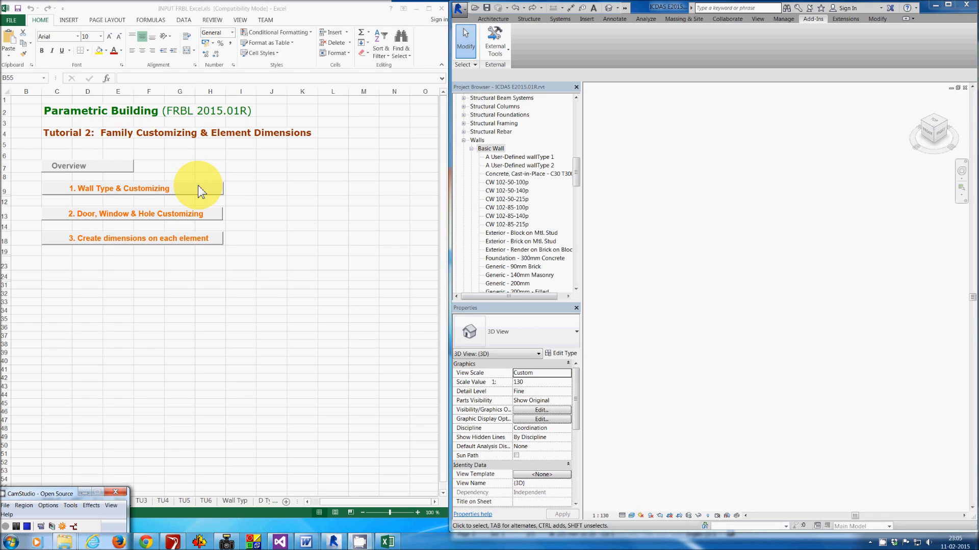
Review the tutorial topics on wall type customizing, door, window and hole customizing, and dimensions on each element
left_click(198, 189)
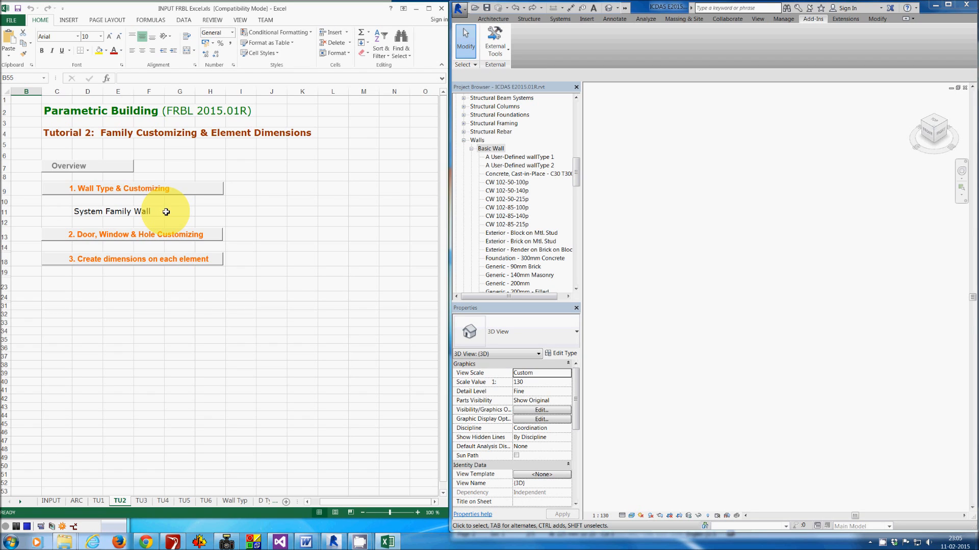
left_click(175, 237)
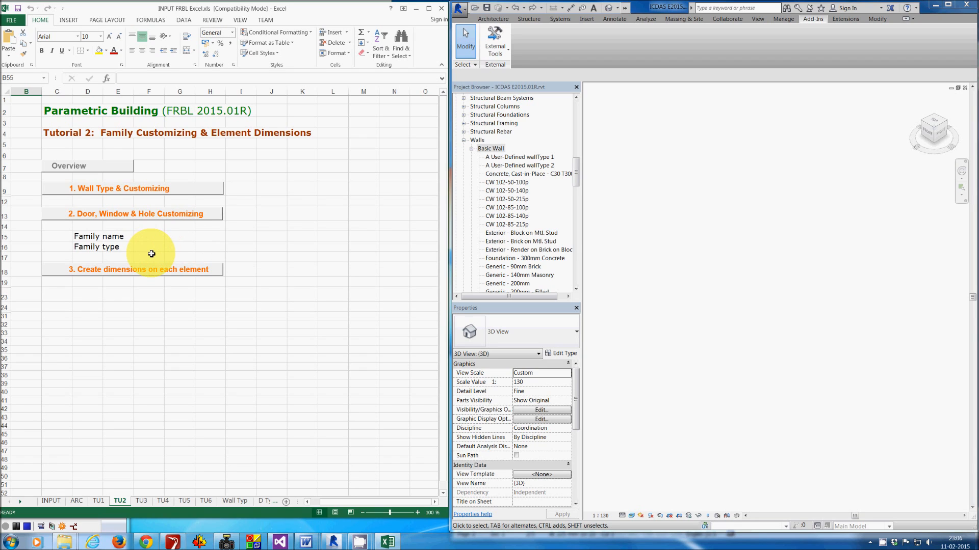
left_click(172, 274)
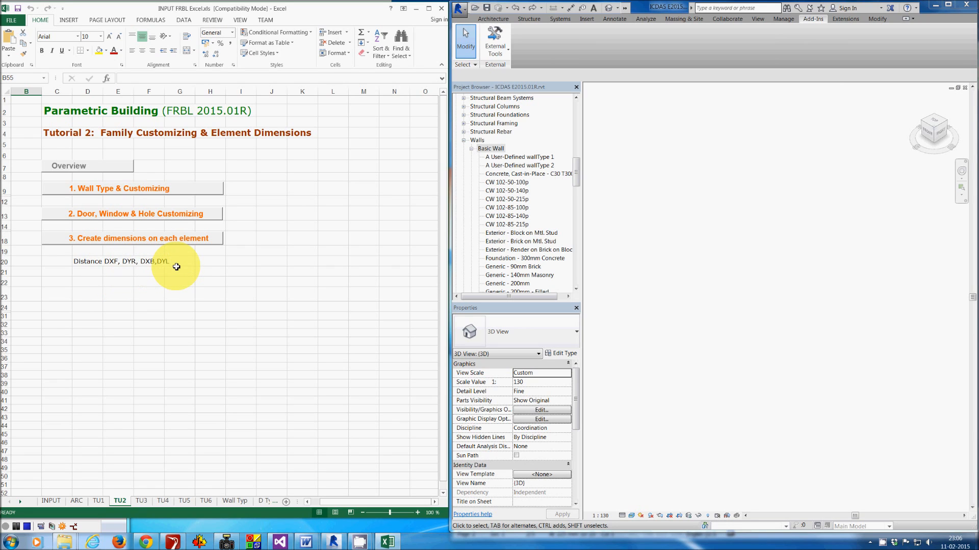
In the INPUT sheet's levels and walls section, switch off the Right, Back and Left walls by setting them to 0
left_click(54, 504)
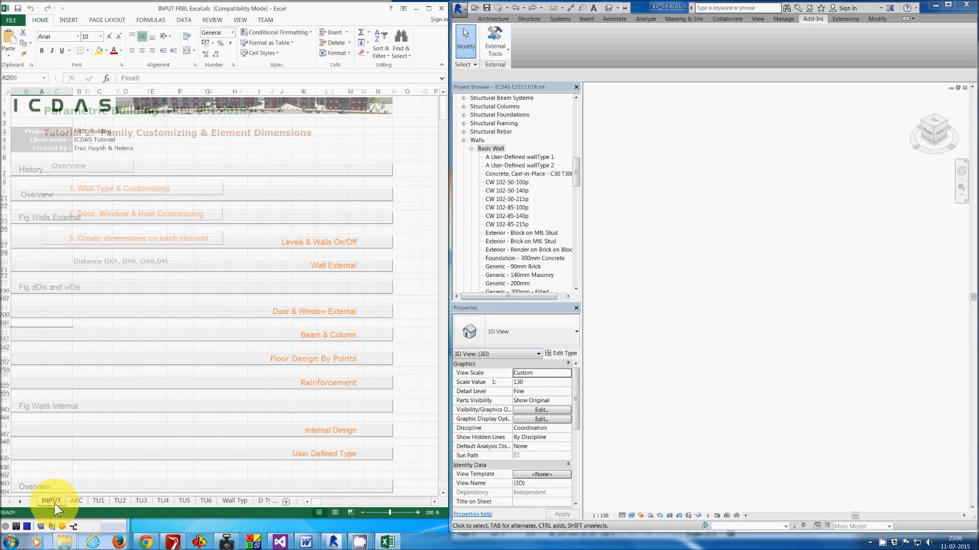
left_click(243, 248)
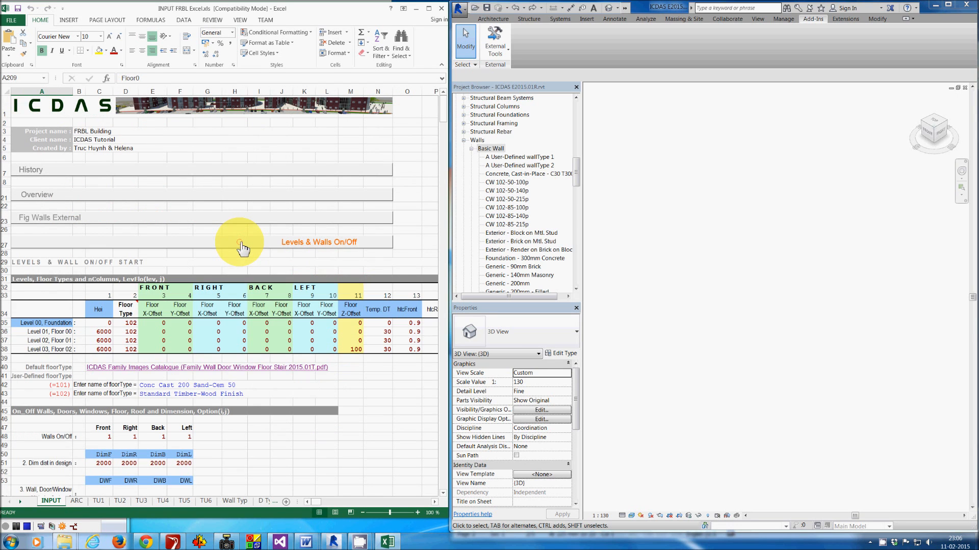
scroll(239, 247, "down", 2)
scroll(239, 247, "down", 2)
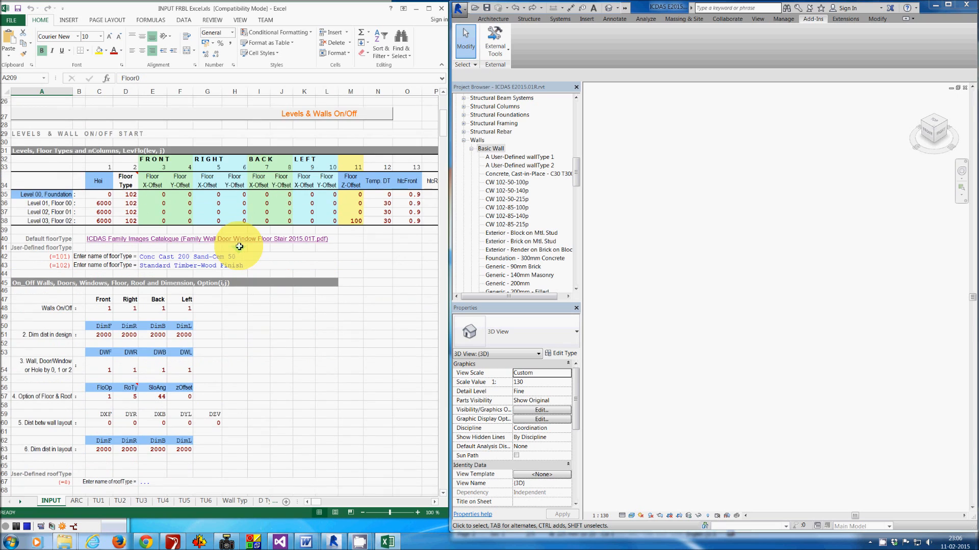
left_click(132, 307)
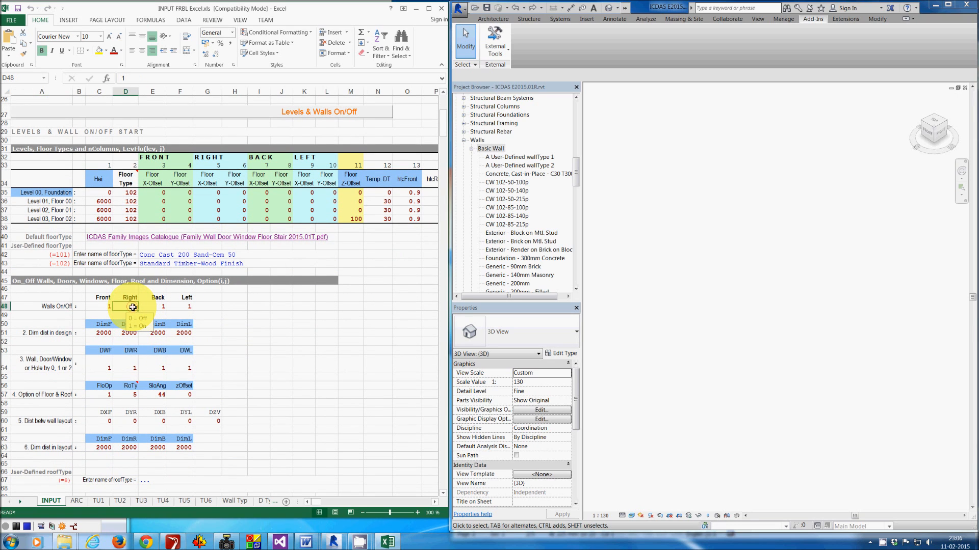
key("shift+Right")
key("shift+Right")
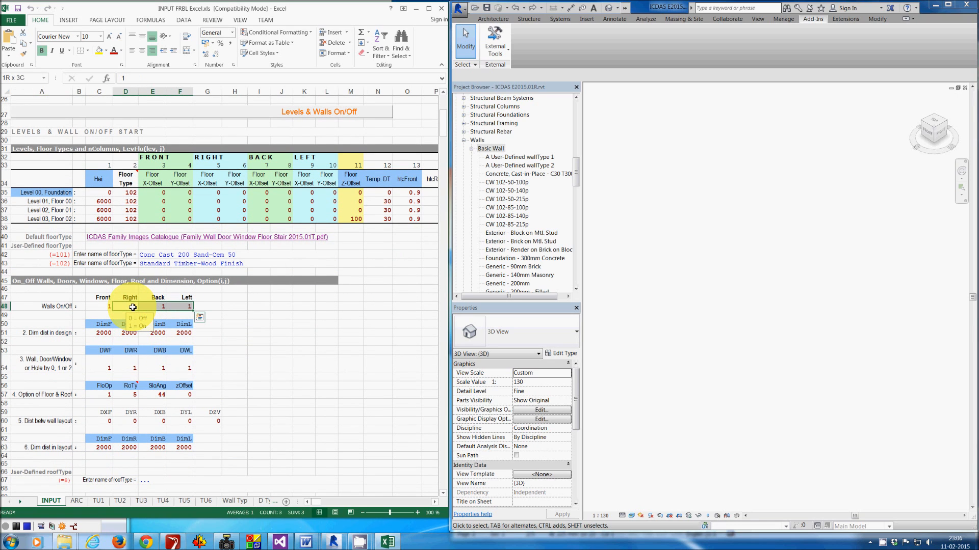
type("0")
key("ctrl+Return")
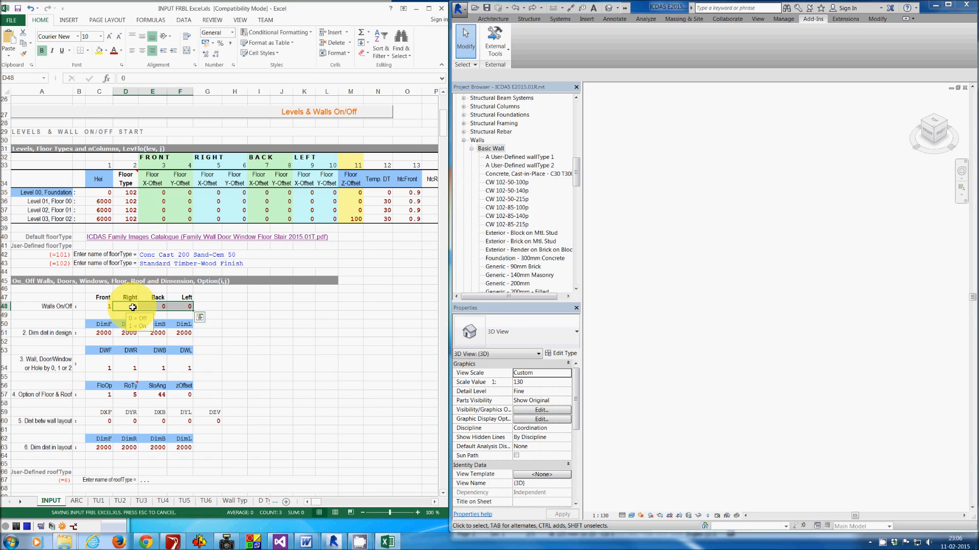
Switch to Revit and generate the building's walls with the ICDAS FRBL Create Walls tool
left_click(501, 45)
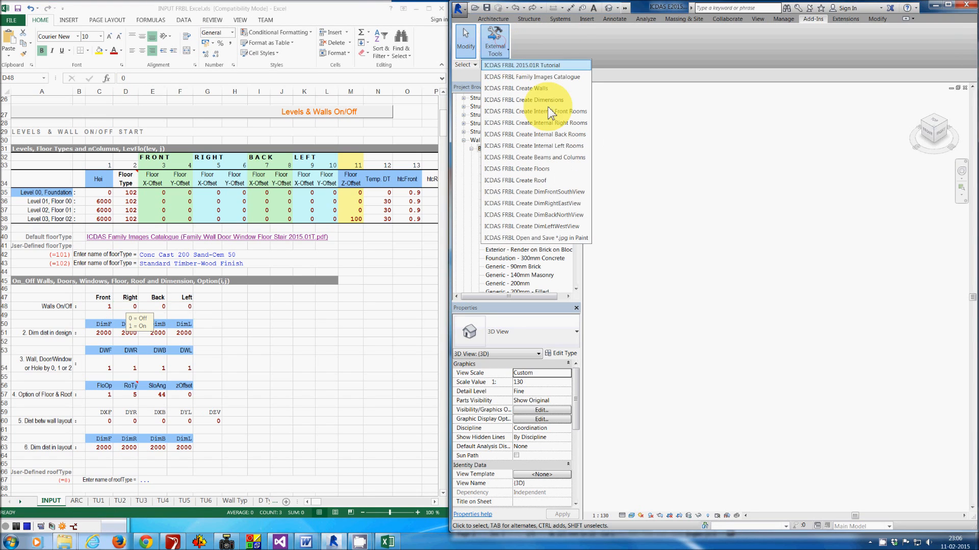
left_click(570, 88)
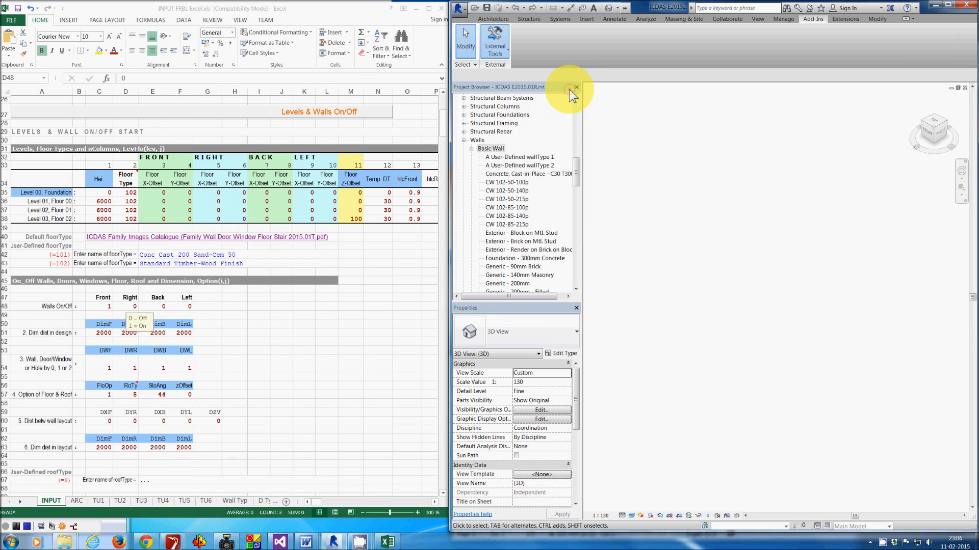
key("Return")
key("Return")
key("Return")
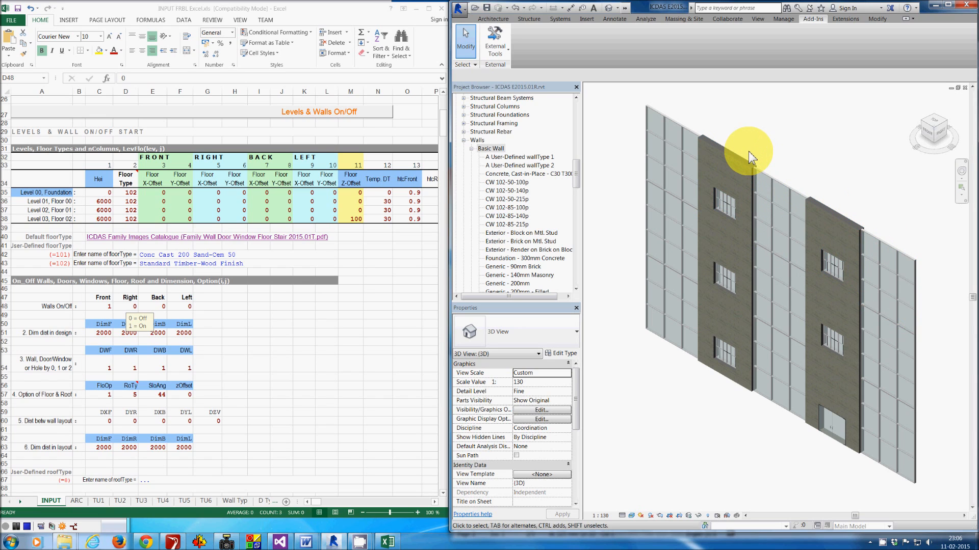
Collapse the levels section, expand Wall External and highlight the front wallType numbers of walls 1 and 2 for all three floors
left_click(237, 109)
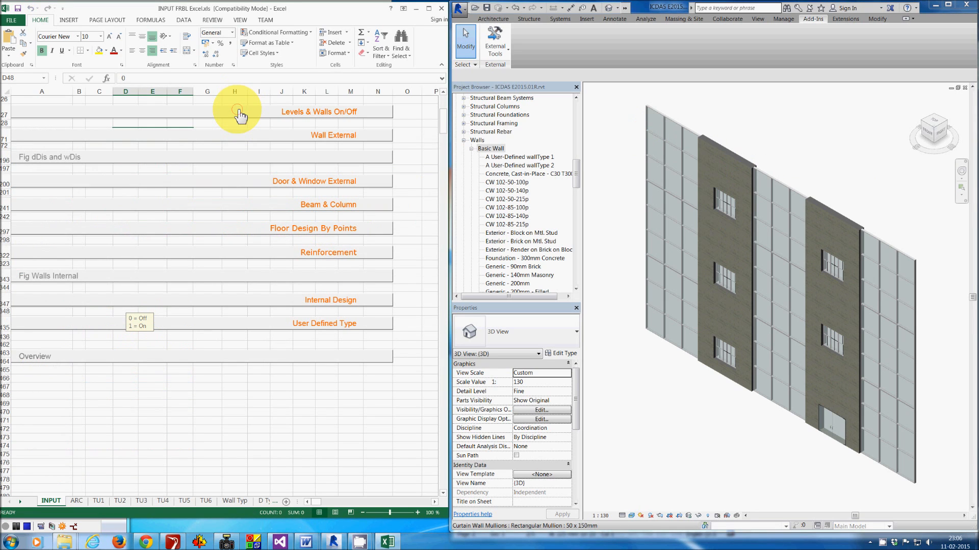
left_click(307, 144)
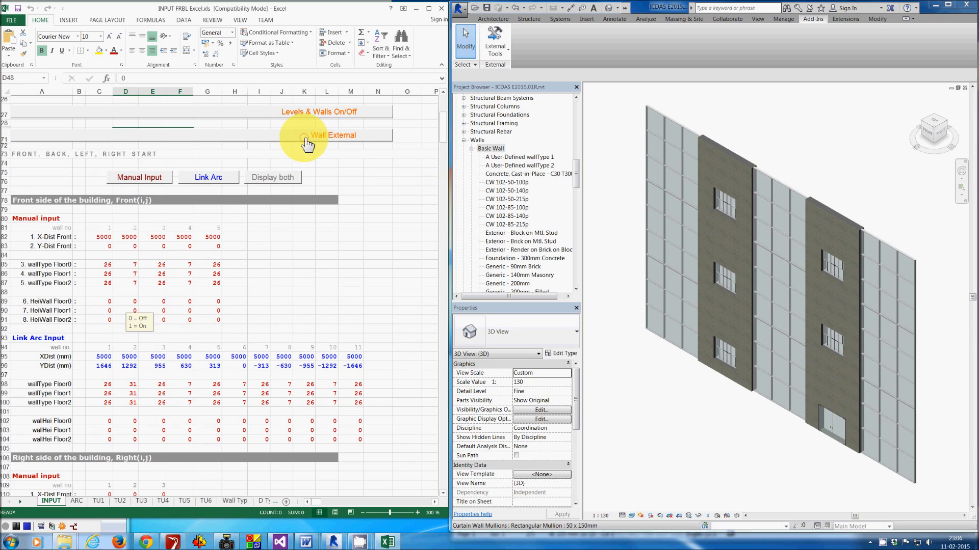
left_click(105, 265)
left_click_drag(105, 265, 127, 283)
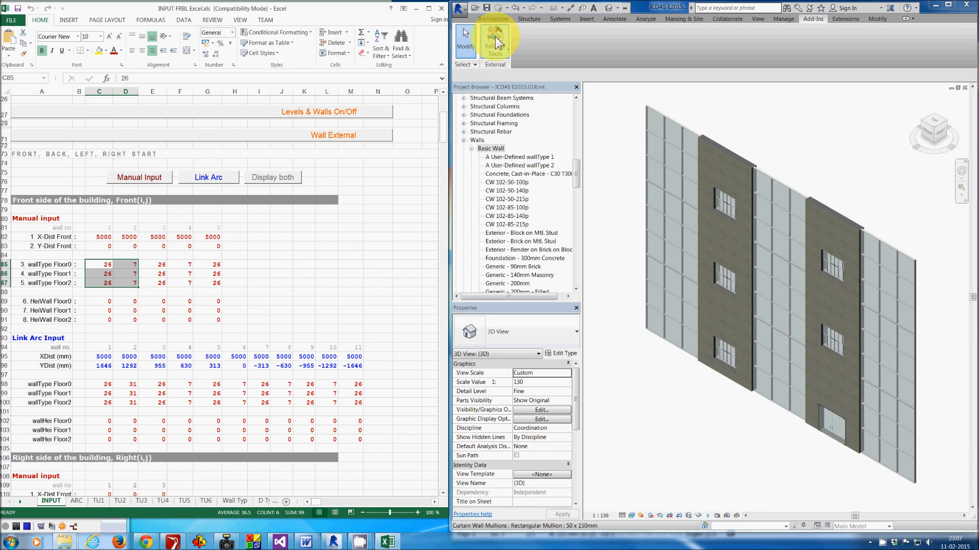
Look up the wall type numbers and their pictures in the ICDAS FRBL Family Images Catalogue, and close the catalogue
left_click(495, 43)
left_click(528, 78)
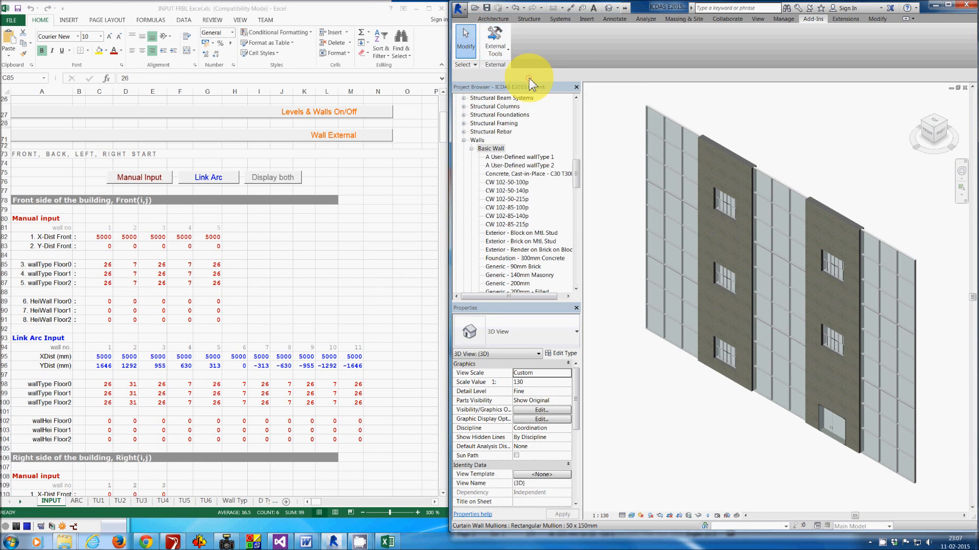
left_click(564, 104)
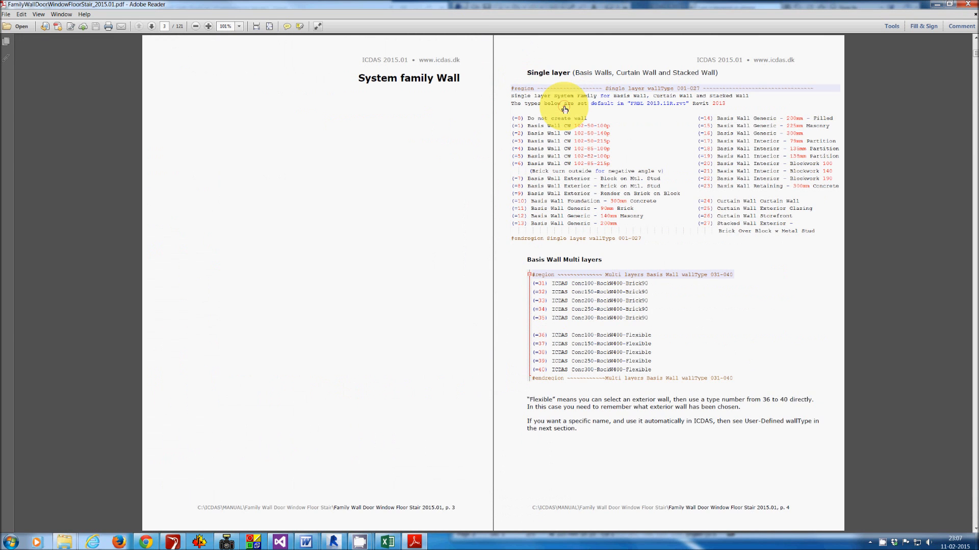
scroll(564, 117, "down", 2)
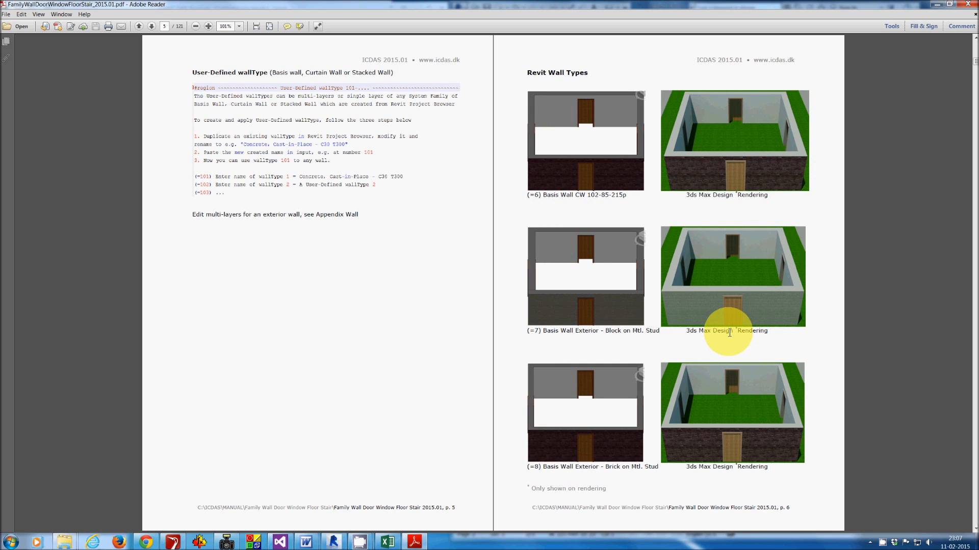
scroll(730, 333, "down", 2)
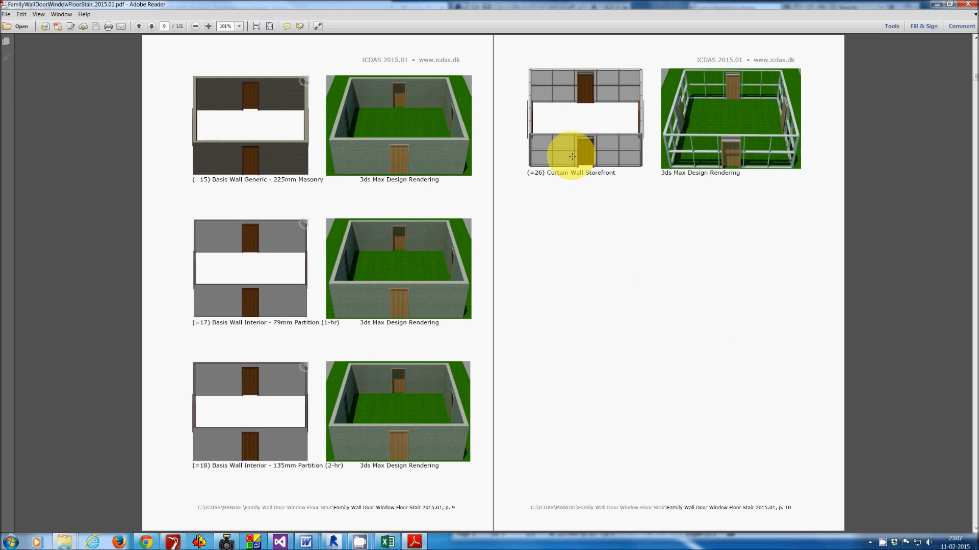
left_click(967, 3)
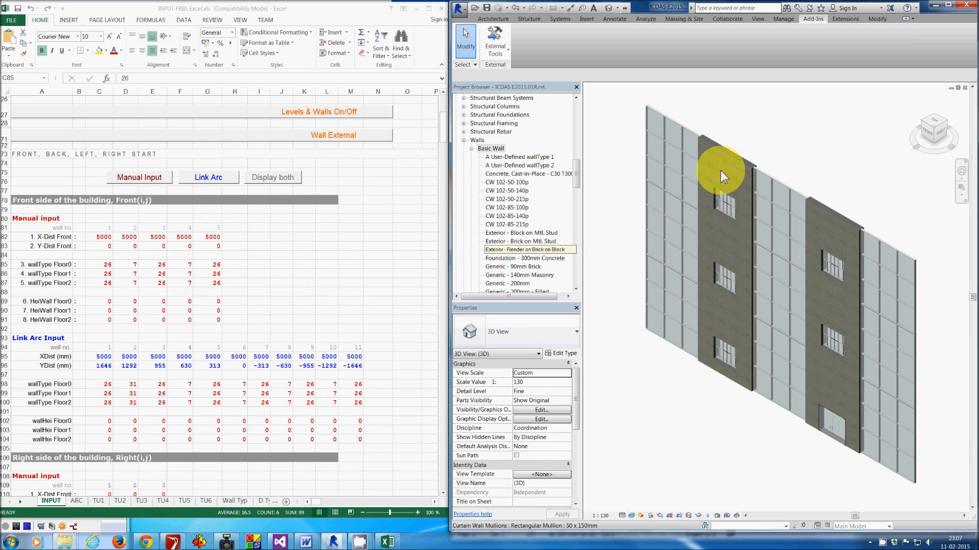
Check the wall type of the top-floor block wall in the 3D view, and undo the wall creation
left_click(738, 159)
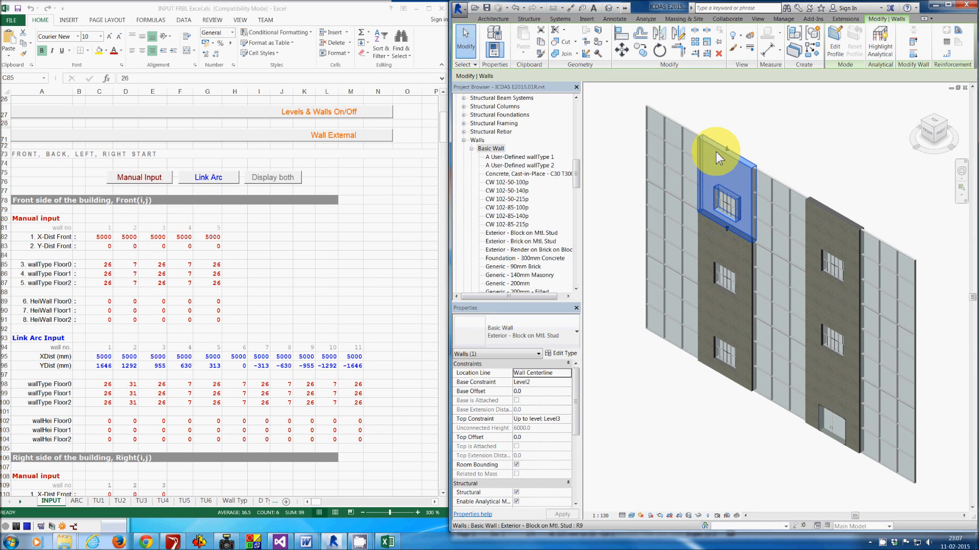
left_click(744, 126)
key("ctrl+z")
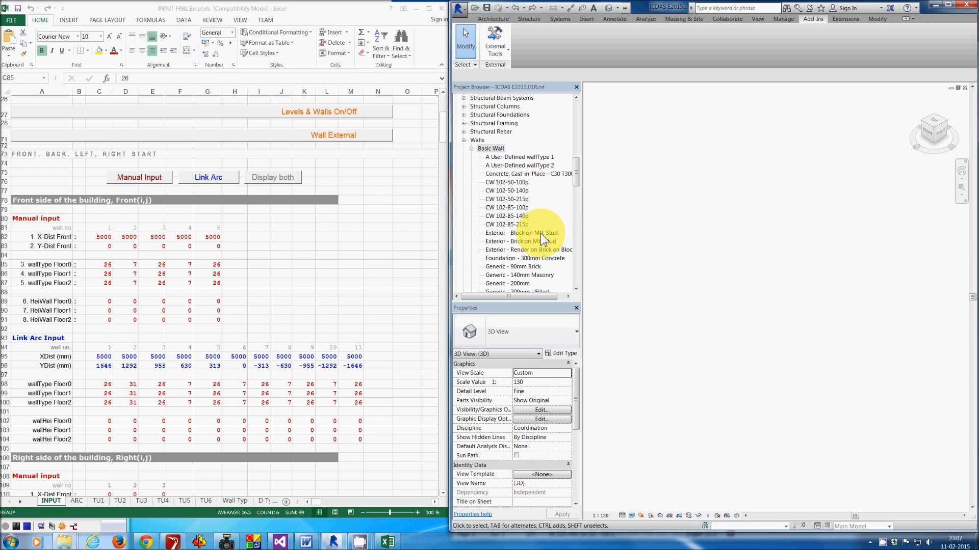
Duplicate the basic wall type Exterior - Block on Mtl. Stud under the name A TEST
double_click(531, 233)
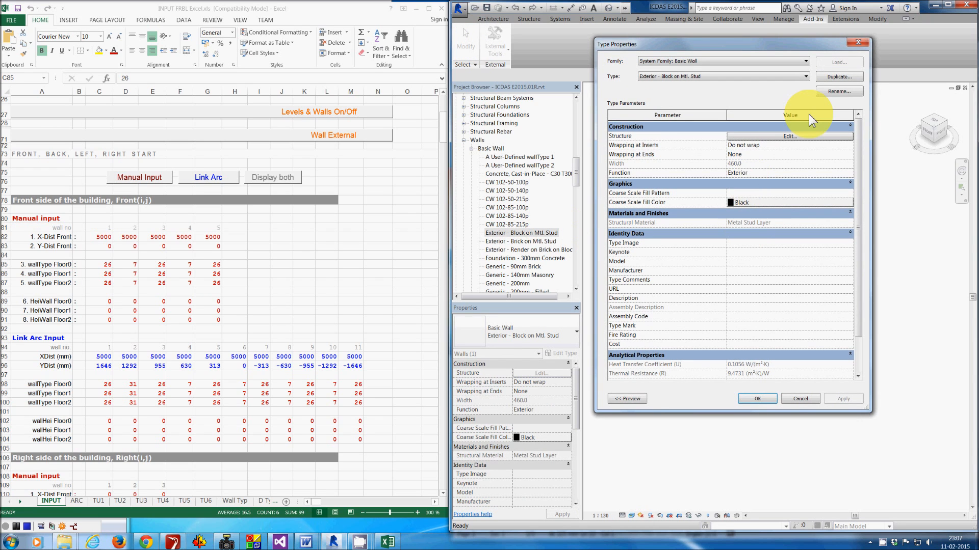
left_click(835, 77)
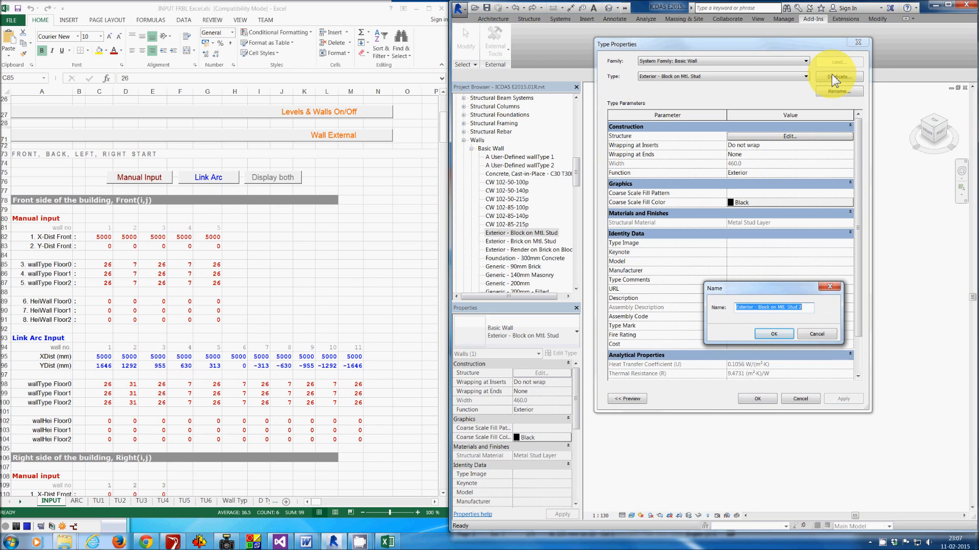
type("A TEST")
left_click(774, 333)
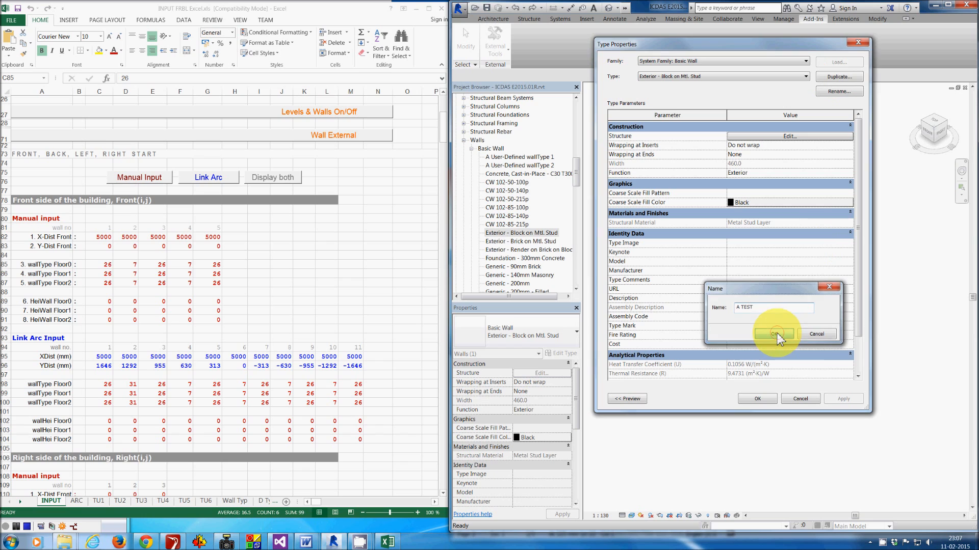
Set the A TEST wall's exterior Finish 1 layer to Brick, Soldier Course from the Autodesk masonry library, replacing the existing appearance
left_click(785, 136)
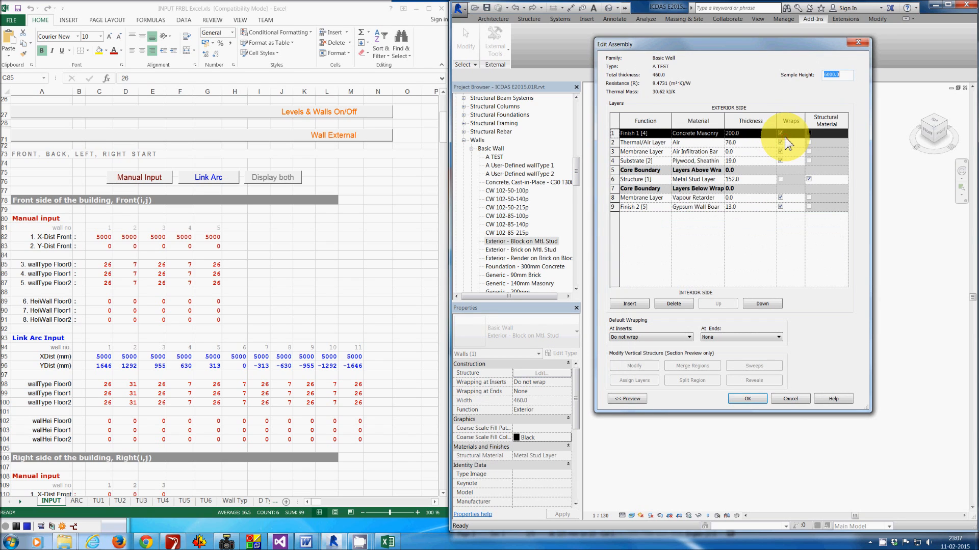
left_click(722, 136)
left_click(722, 135)
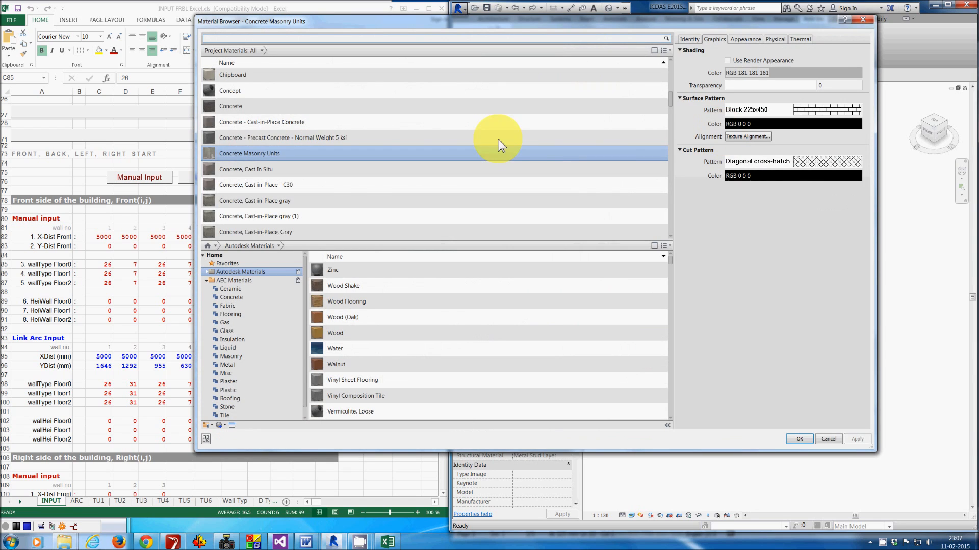
left_click(206, 271)
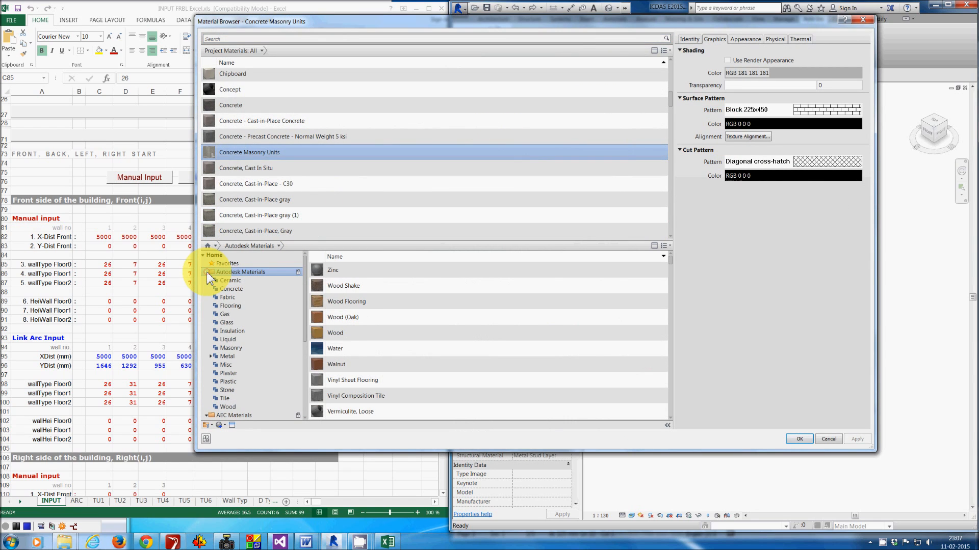
left_click(230, 348)
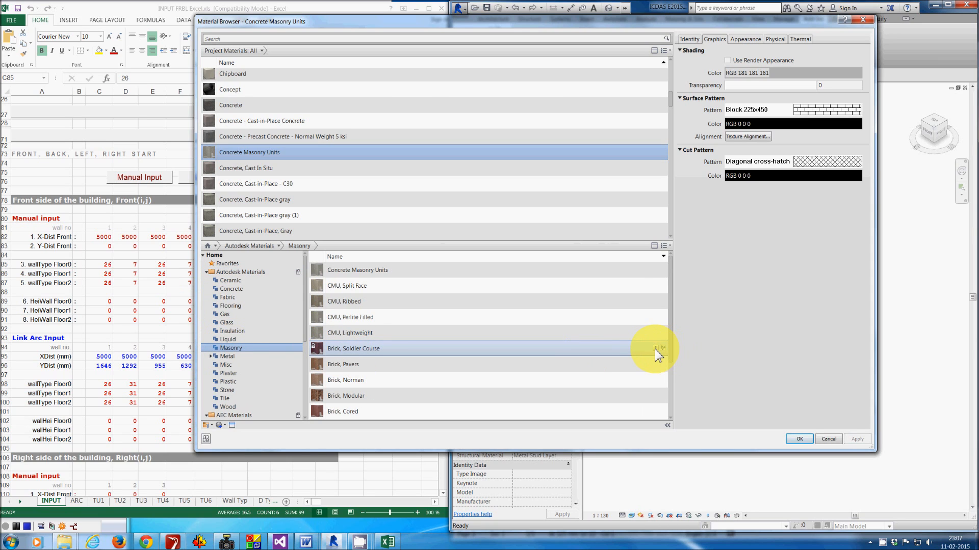
left_click(655, 349)
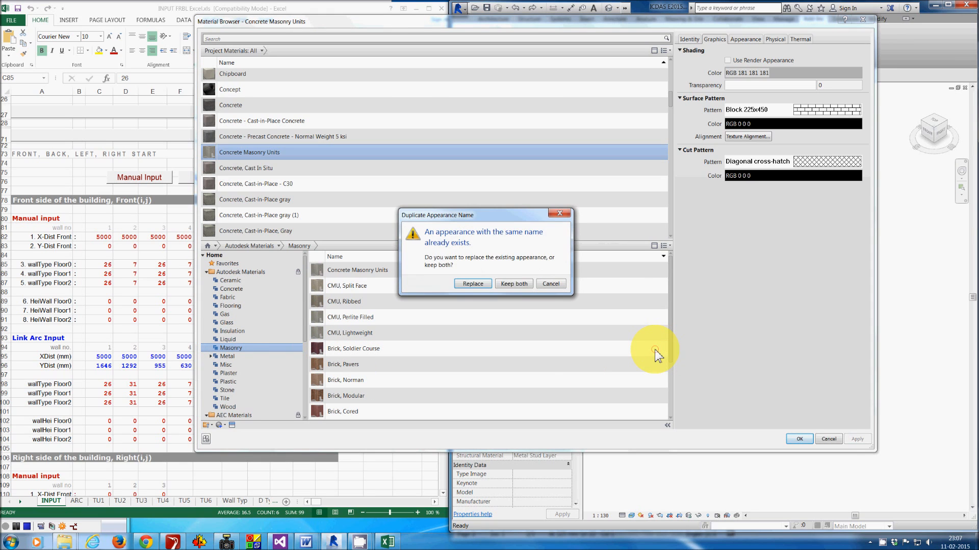
left_click(467, 283)
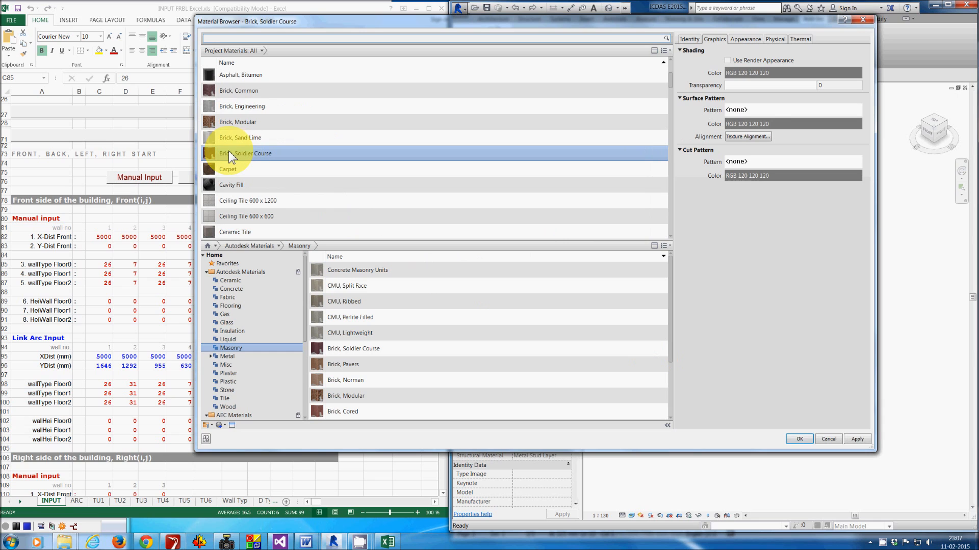
left_click(798, 439)
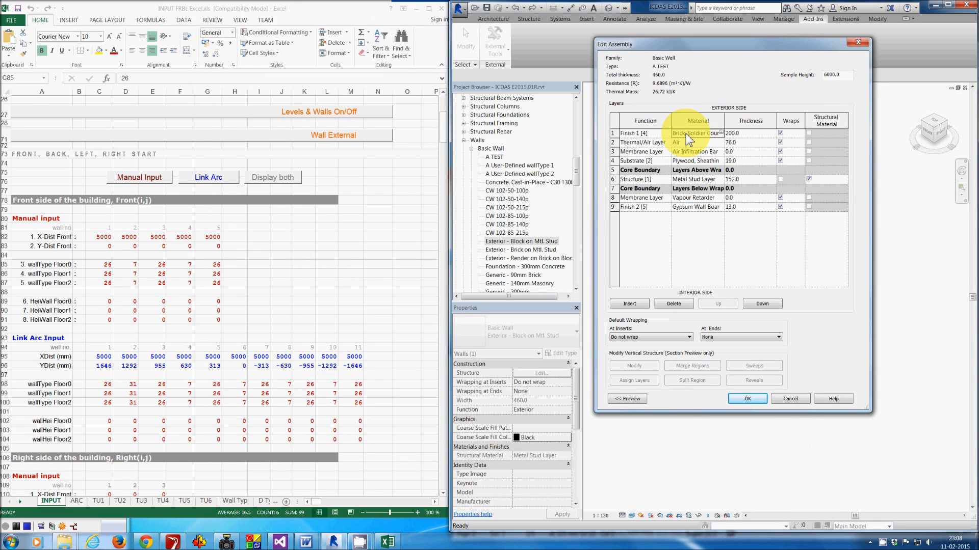
left_click(739, 399)
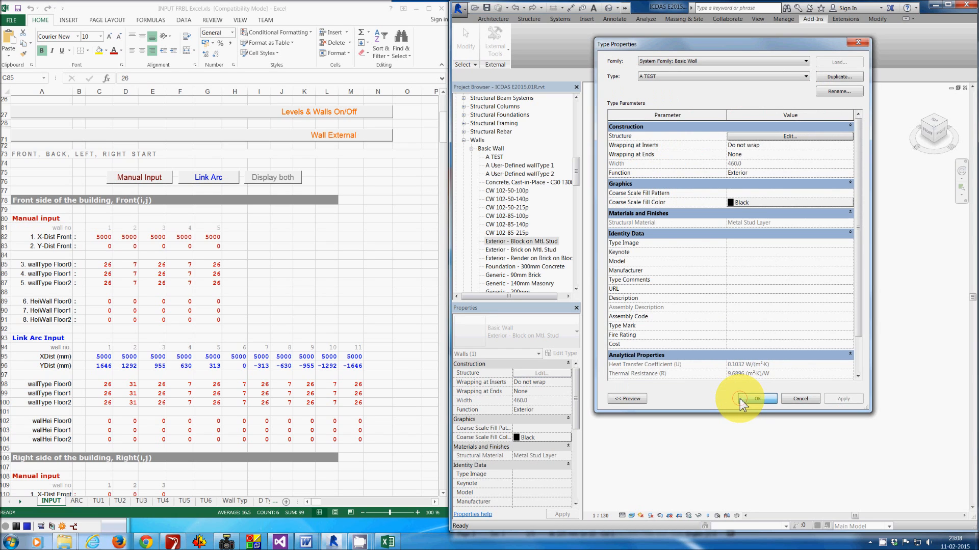
left_click(739, 399)
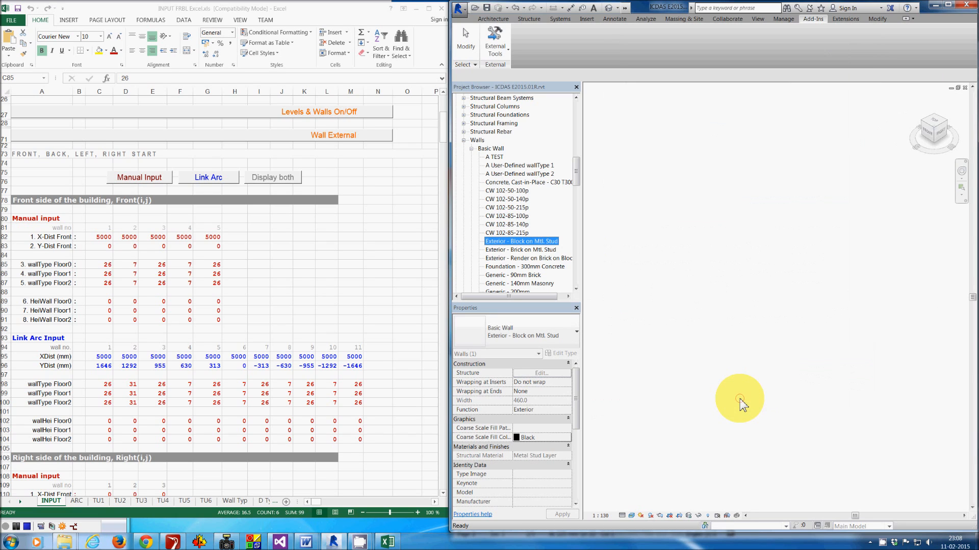
Enter A TEST as the name of user-defined wall type 102 in the Excel INPUT sheet
left_click(502, 158)
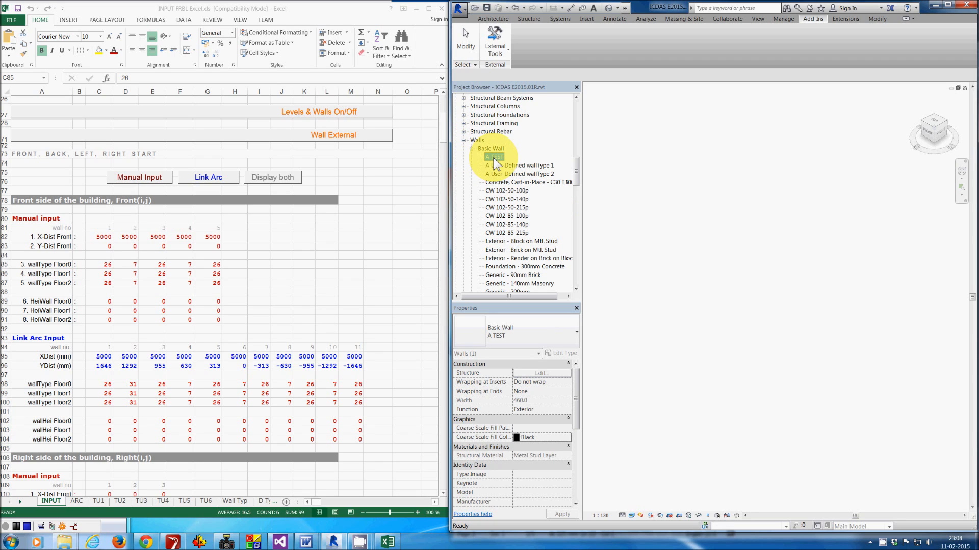
left_click(277, 130)
scroll(275, 137, "down", 5)
scroll(275, 137, "down", 9)
scroll(262, 171, "down", 15)
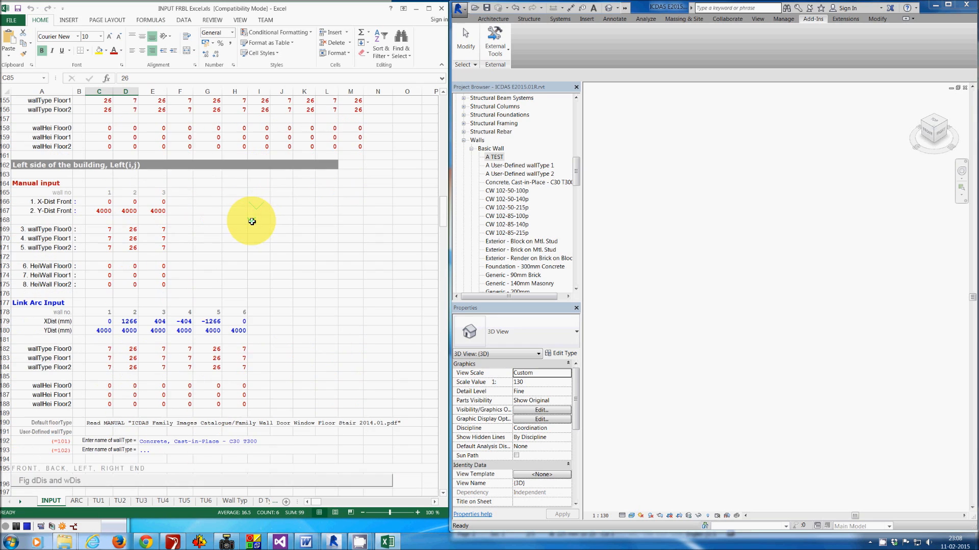
scroll(252, 221, "down", 5)
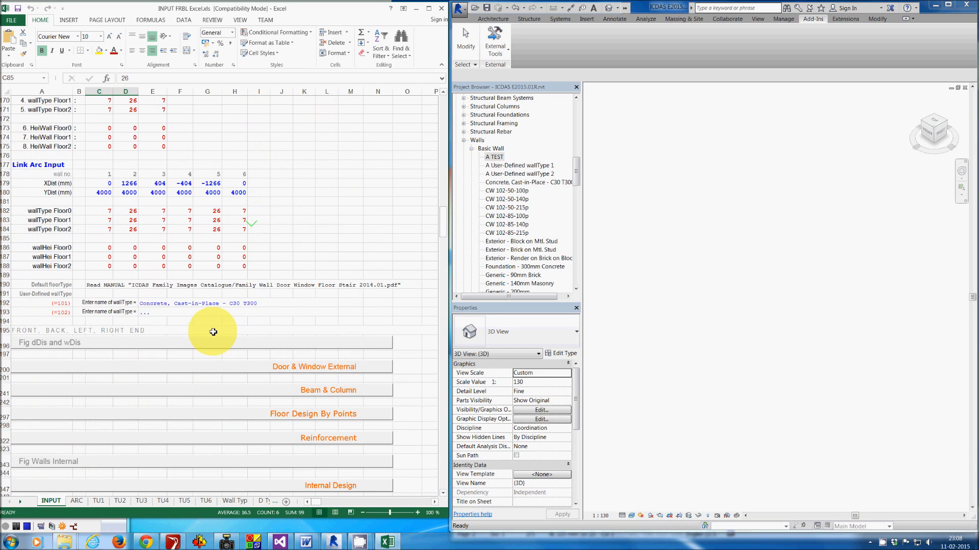
left_click(146, 312)
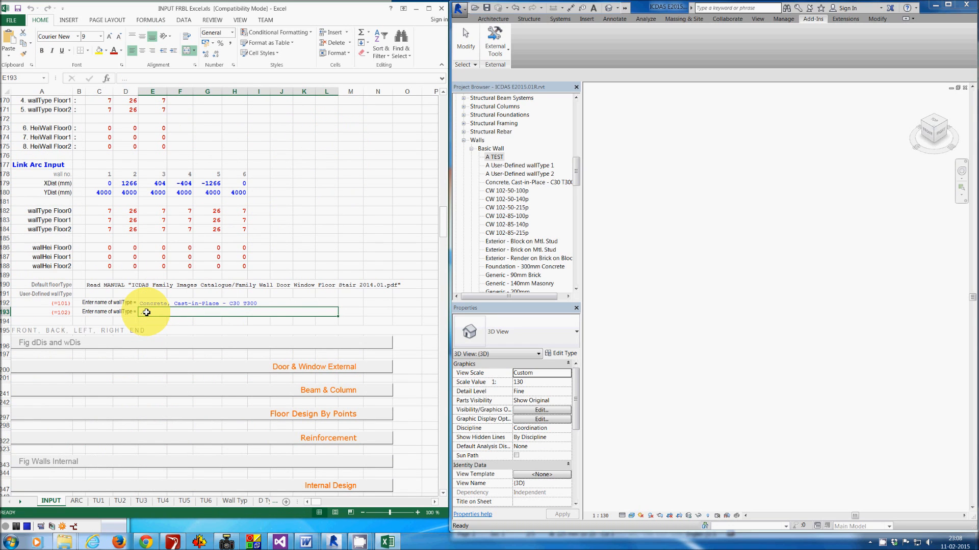
type("A TEST")
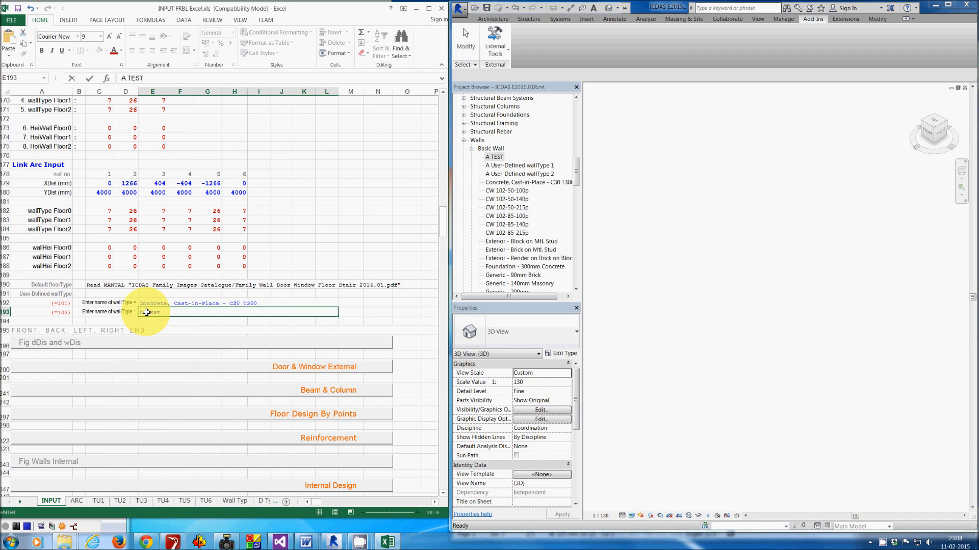
key("Return")
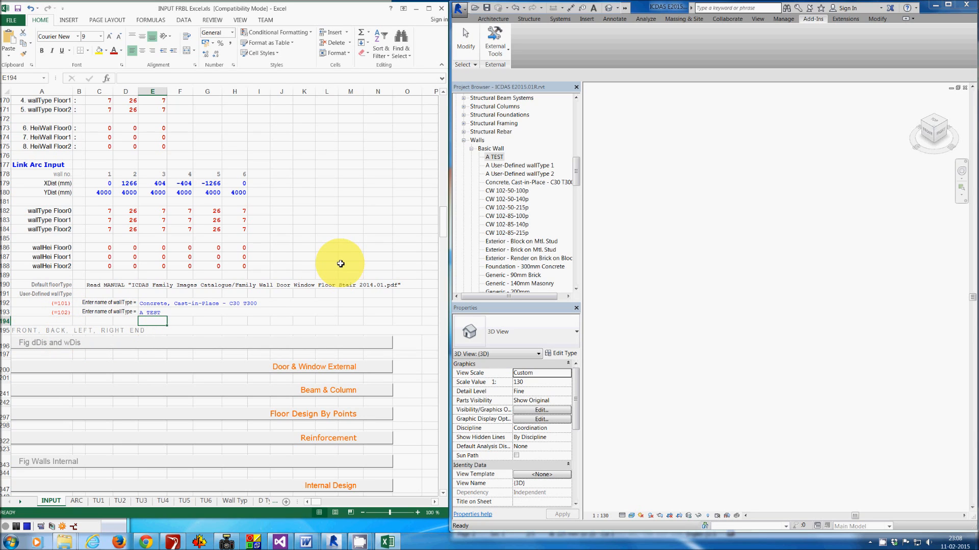
Show only the manual wall inputs and set front wall no 2's wallType to 102 on Floor0, Floor1 and Floor2
scroll(340, 263, "up", 5)
scroll(340, 263, "up", 20)
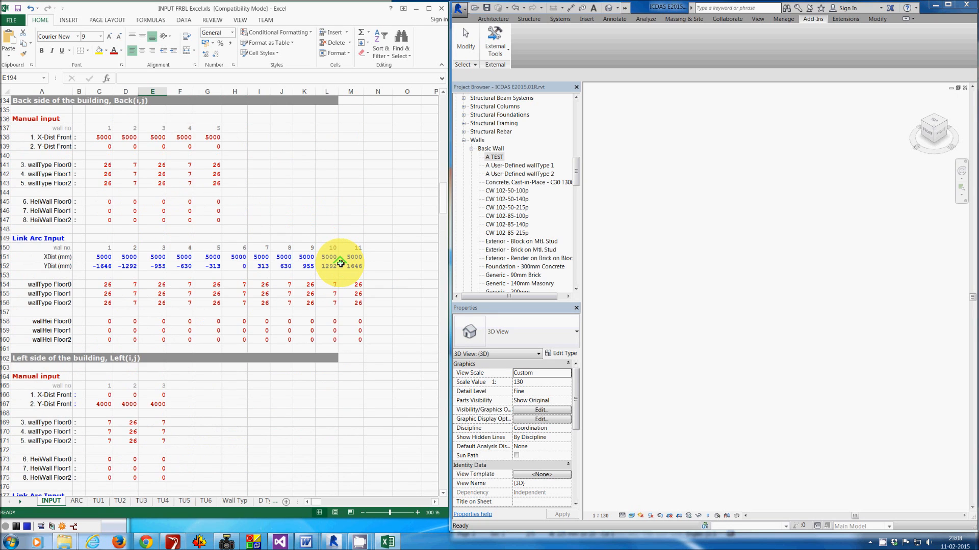
scroll(340, 263, "up", 10)
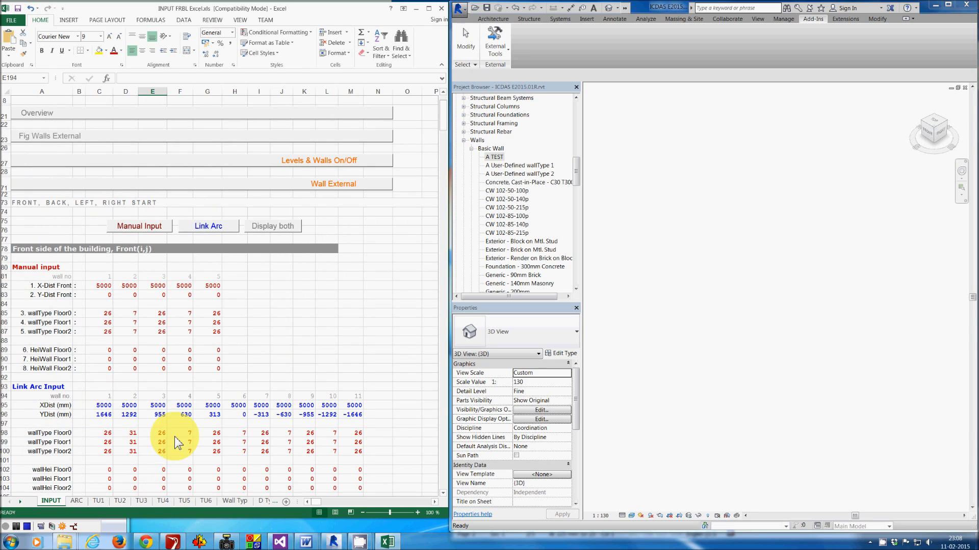
left_click(148, 227)
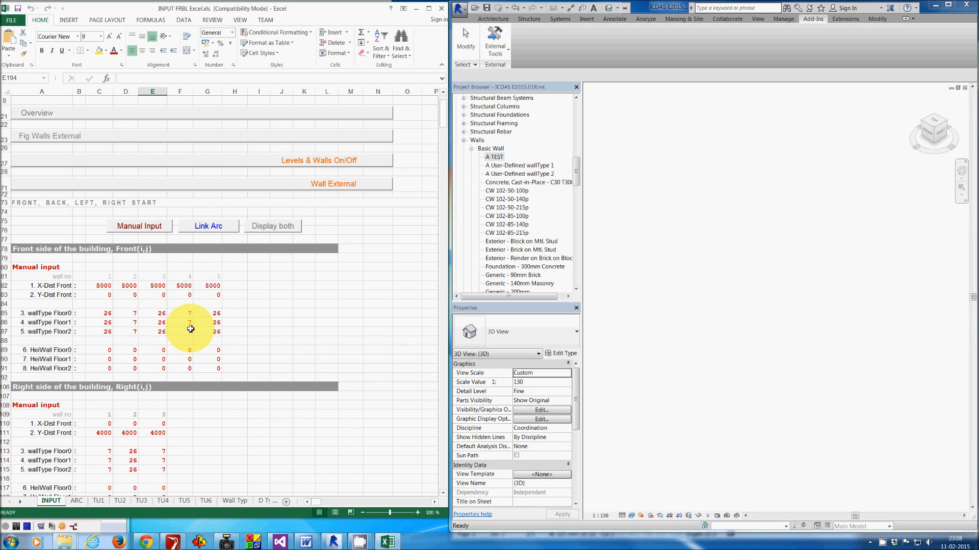
left_click_drag(131, 311, 129, 332)
type("10")
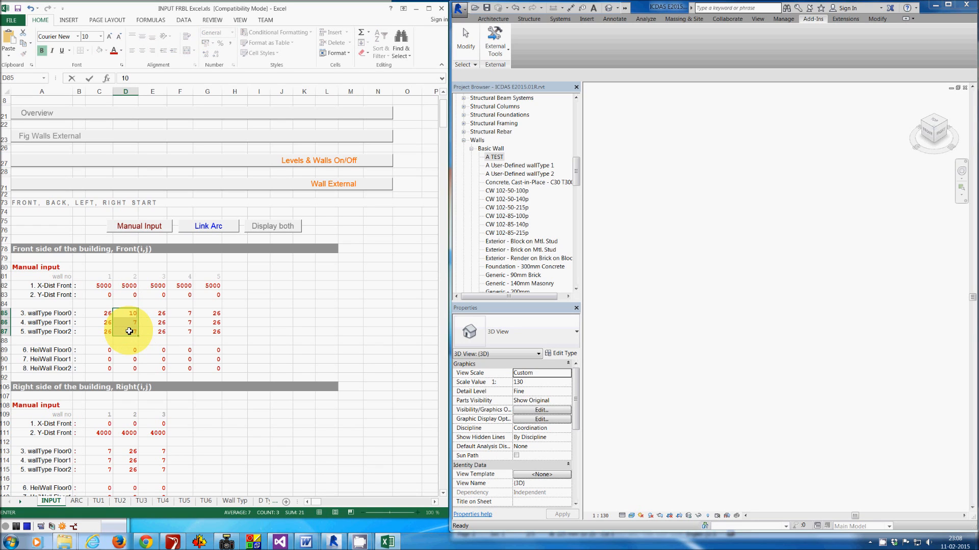
type("2")
key("ctrl+Return")
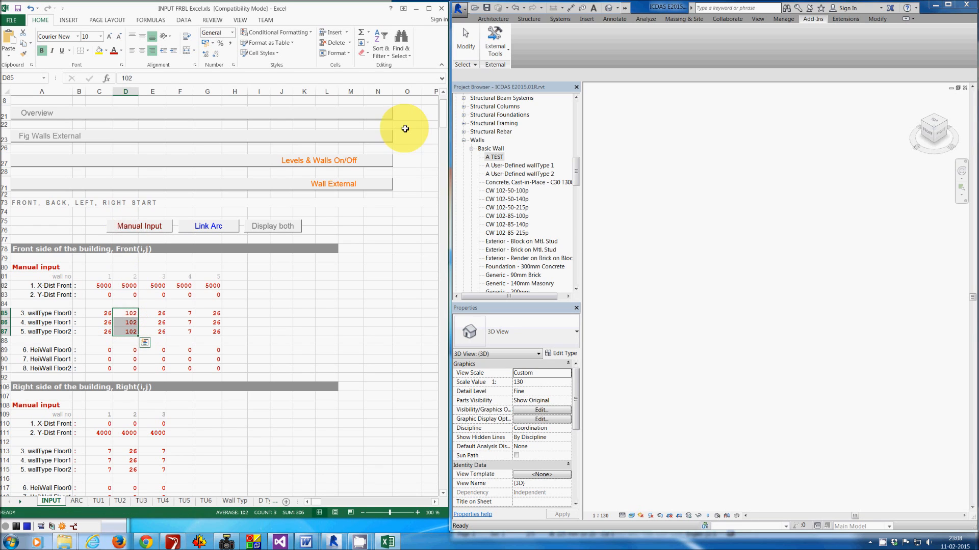
Generate the walls in Revit with ICDAS FRBL Create Walls and dismiss its messages
left_click(495, 41)
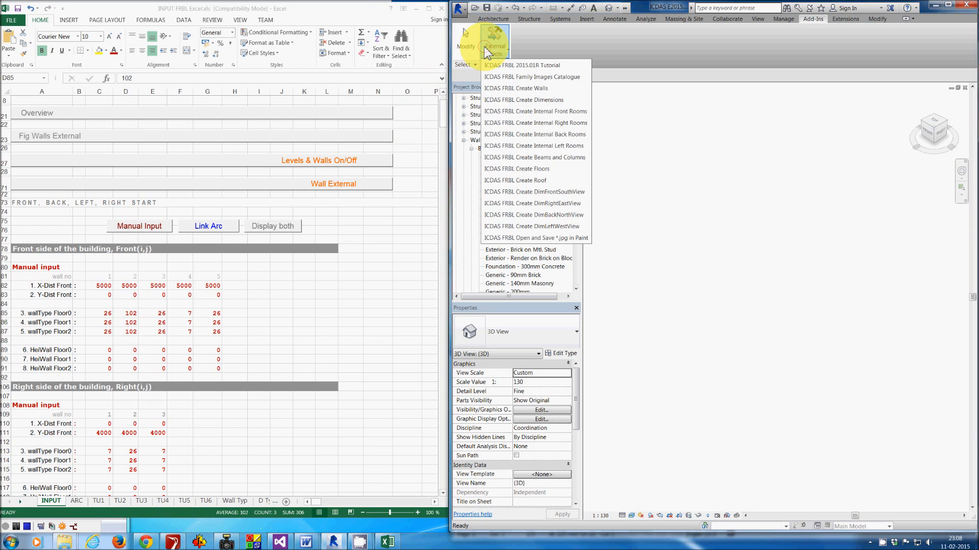
left_click(576, 91)
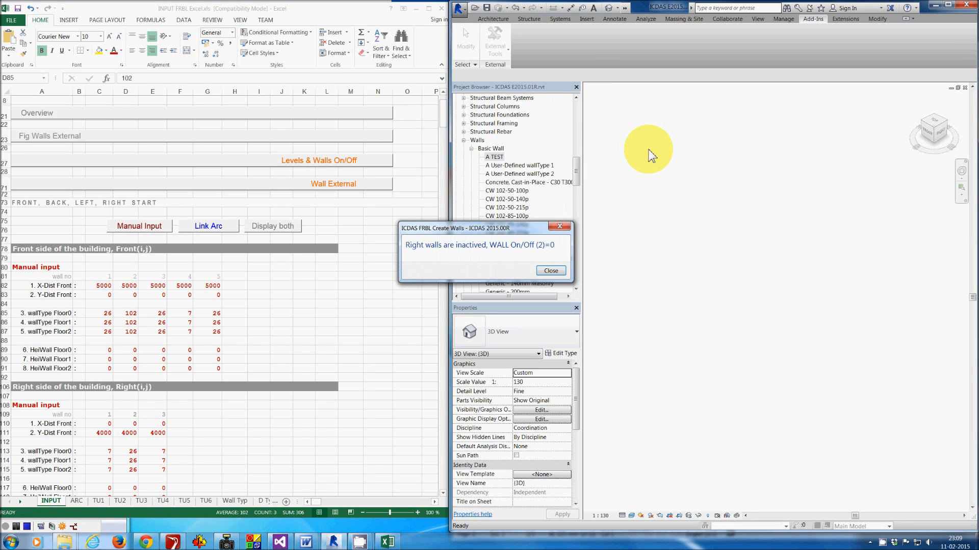
key("Return")
key("Return")
key("Return")
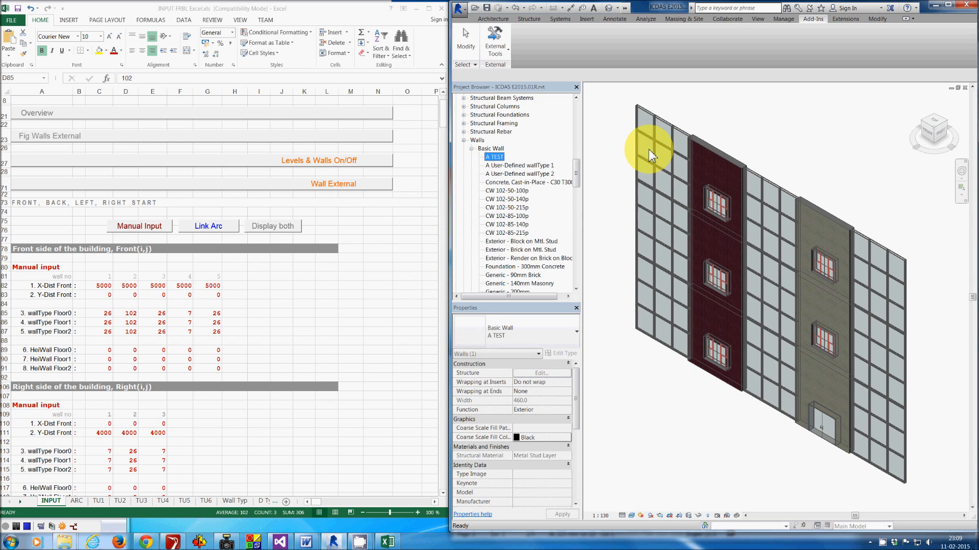
Check the types of the top-floor brick wall and its window, and examine wall no 2's window inputs under Door & Window External
left_click(726, 173)
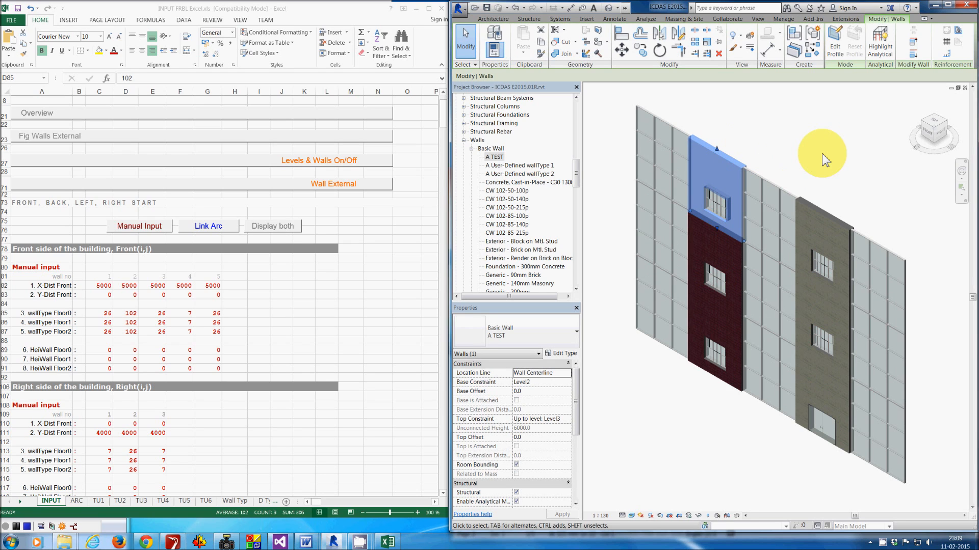
left_click(717, 209)
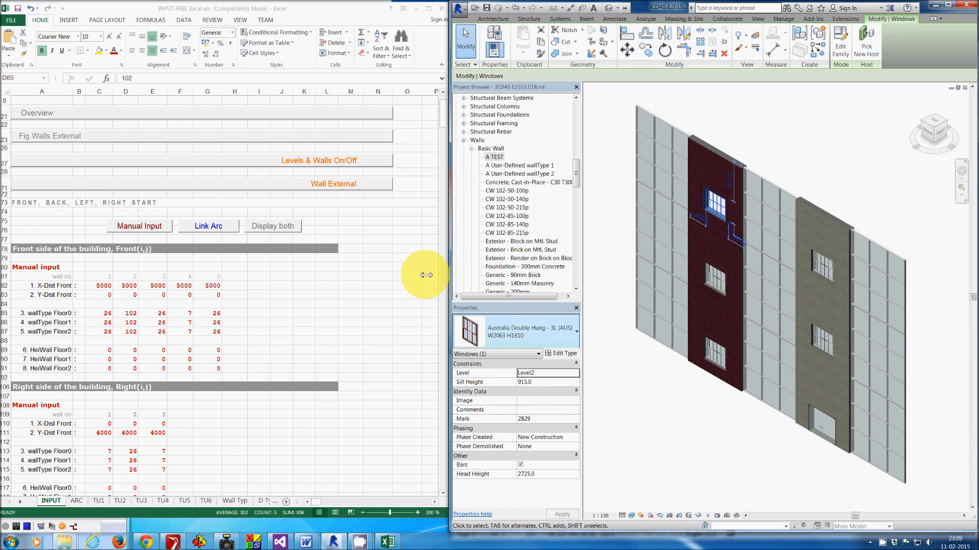
left_click(295, 182)
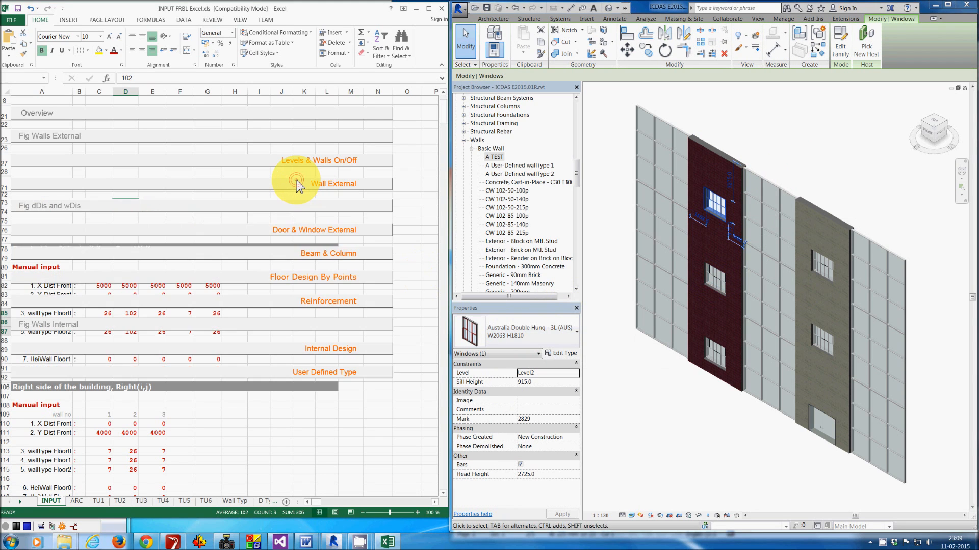
left_click(292, 232)
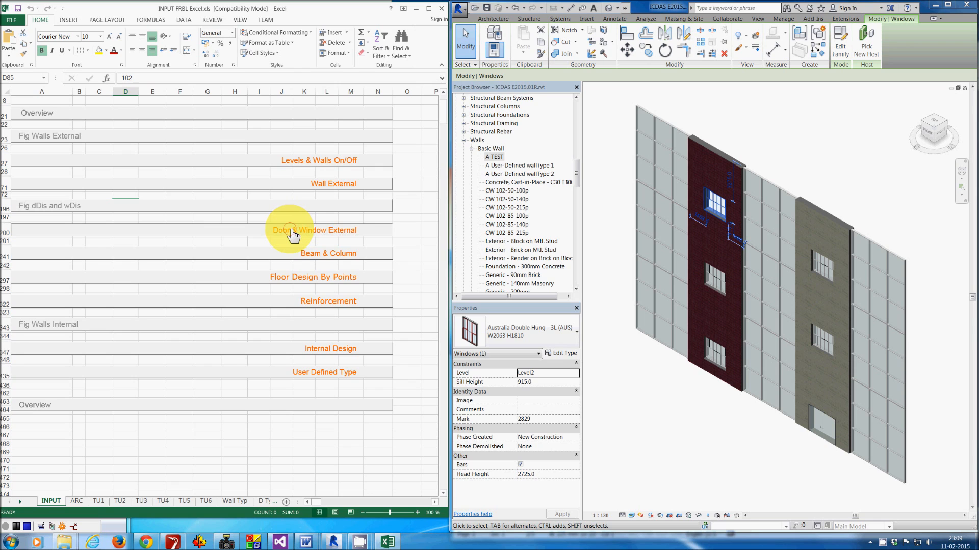
left_click(435, 502)
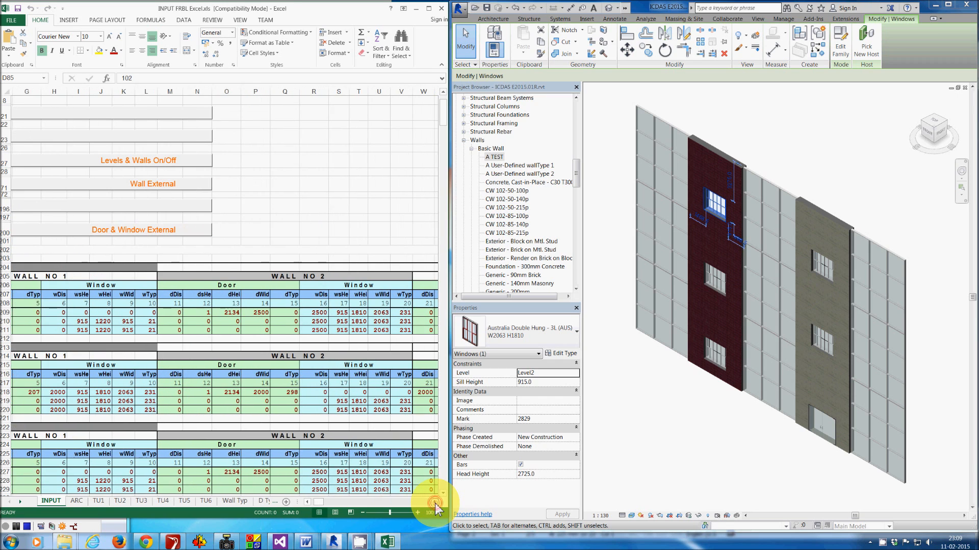
left_click(435, 502)
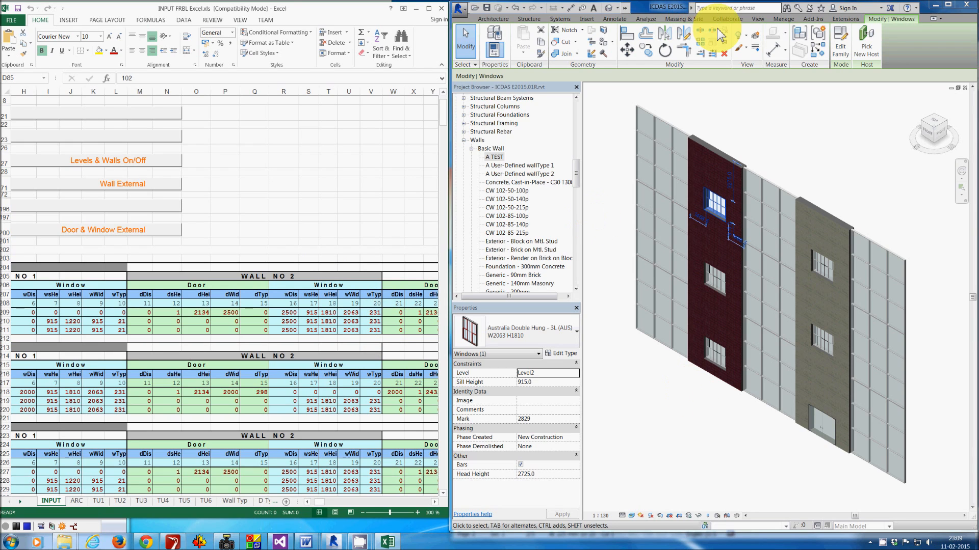
Look up window type number 231 in the Family Window section of the ICDAS FRBL Family Images Catalogue, and close the catalogue
left_click(813, 21)
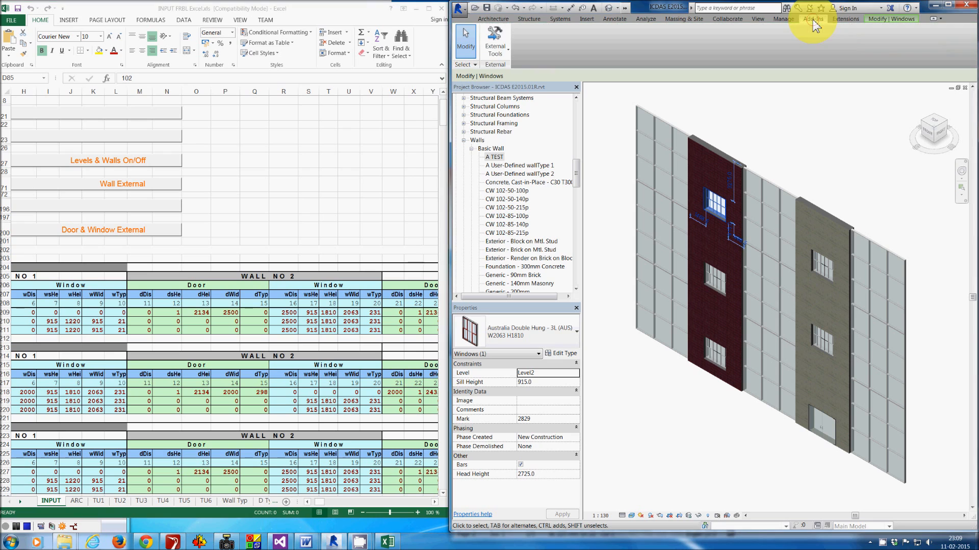
left_click(491, 42)
left_click(537, 76)
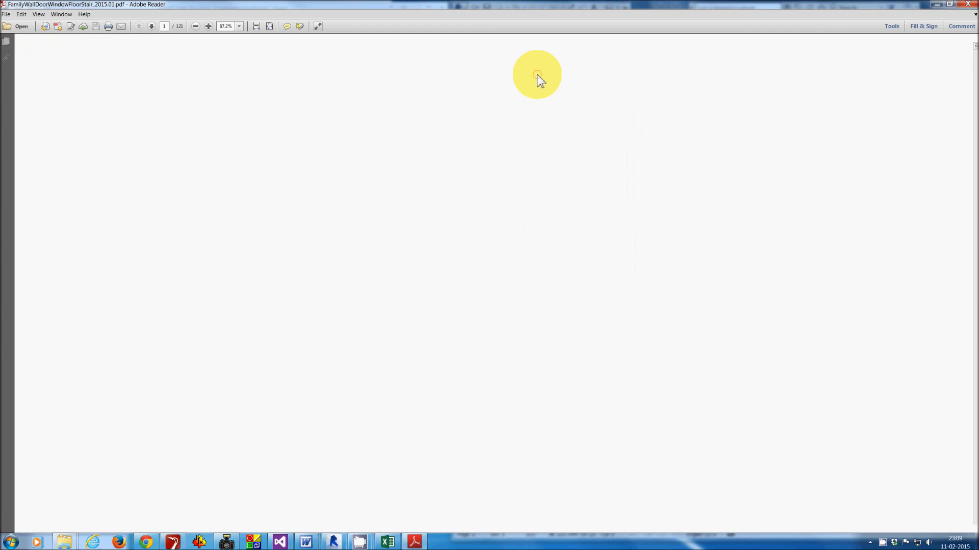
left_click(561, 144)
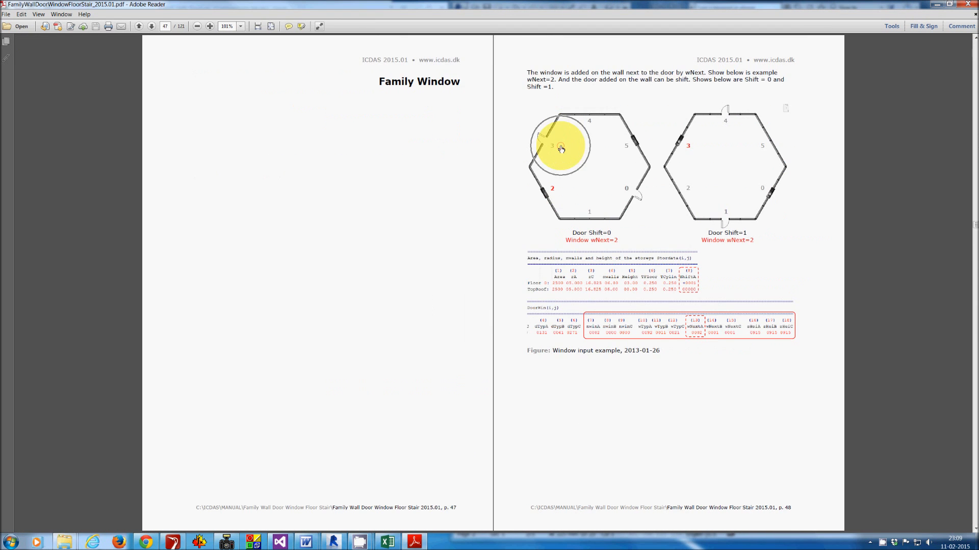
scroll(561, 148, "down", 5)
scroll(561, 148, "down", 10)
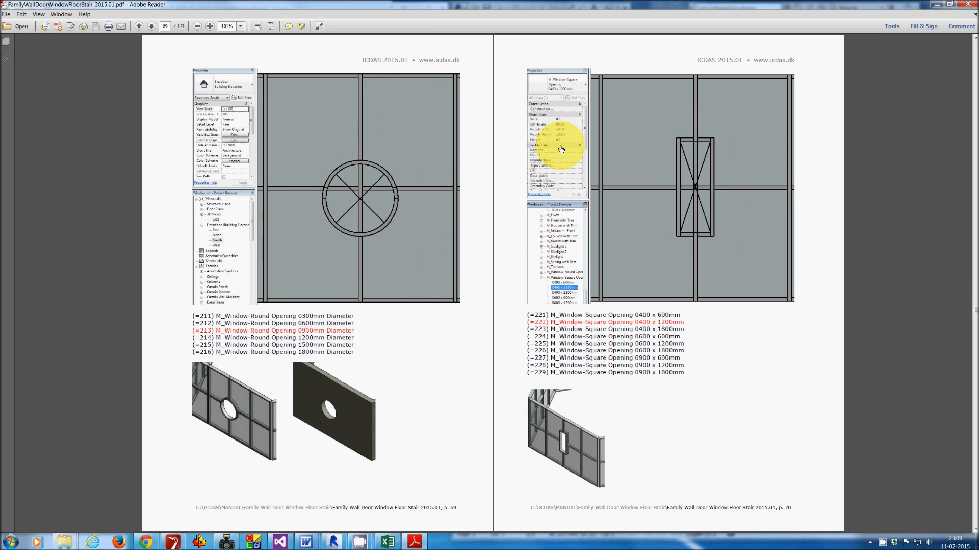
scroll(561, 148, "down", 2)
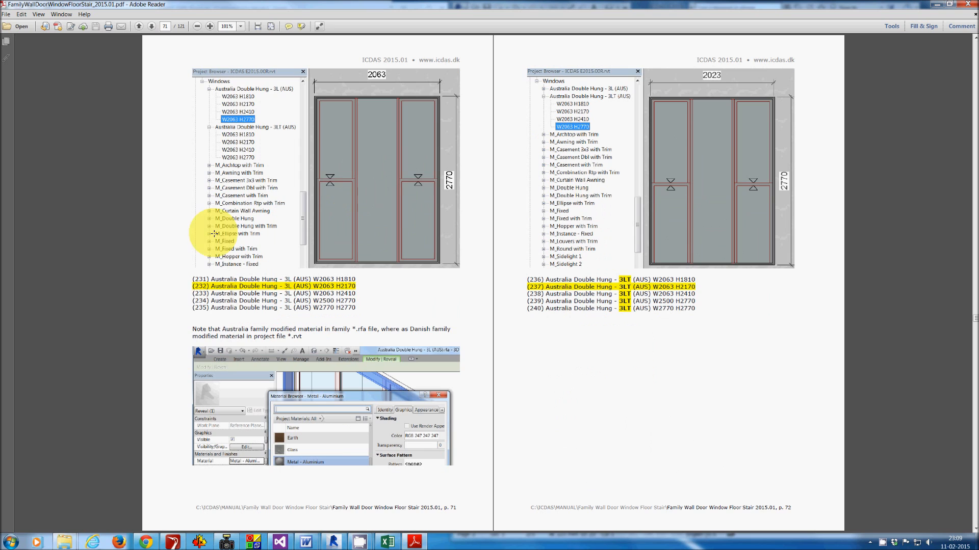
left_click_drag(193, 279, 355, 280)
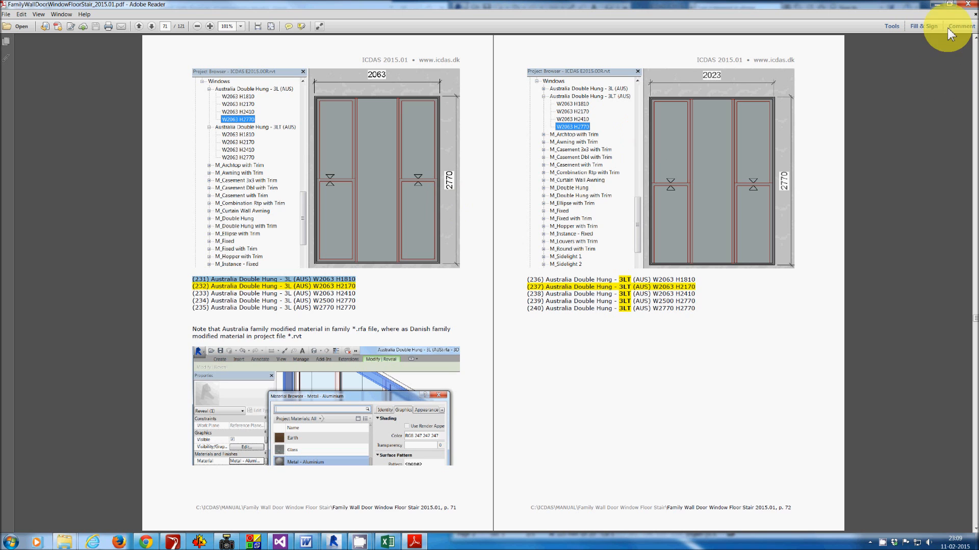
left_click(968, 6)
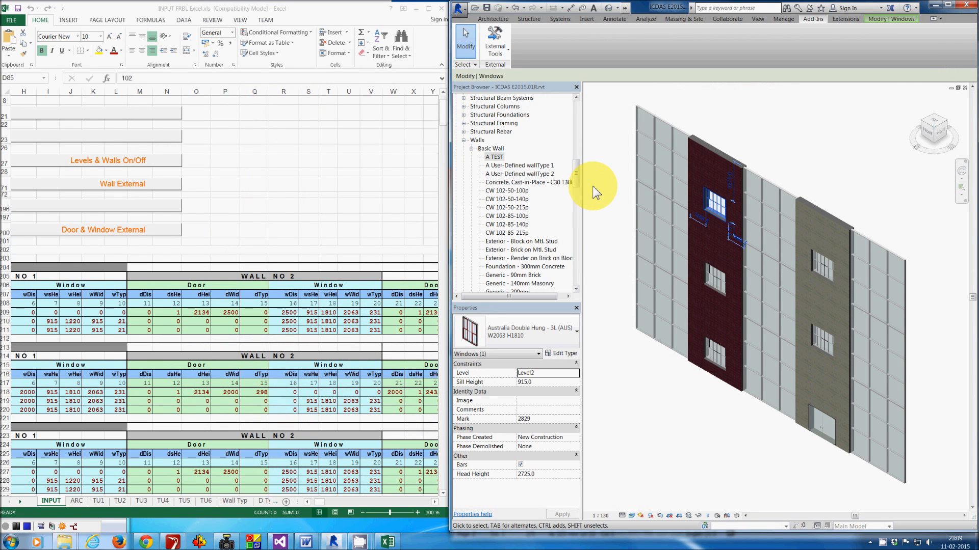
Deselect the window and undo the wall creation
left_click(593, 187)
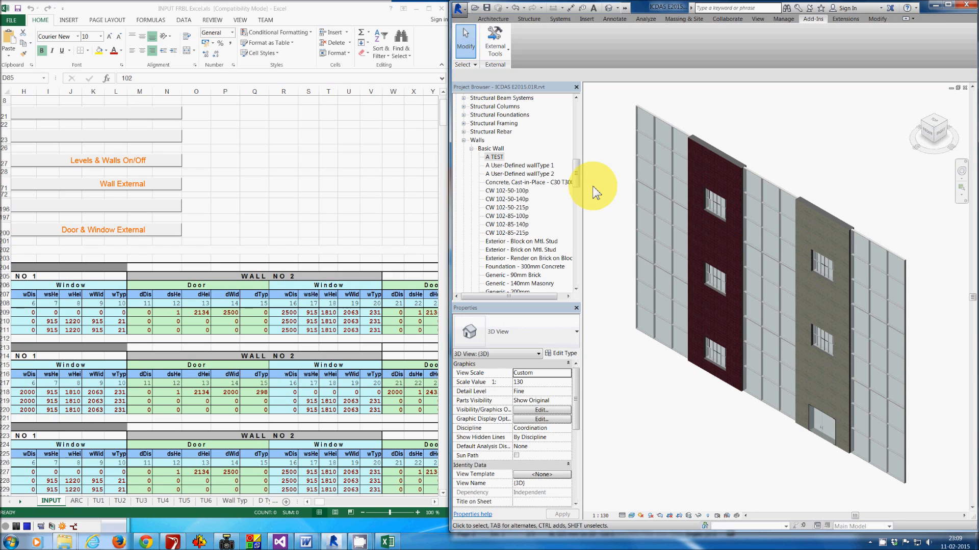
key("ctrl+z")
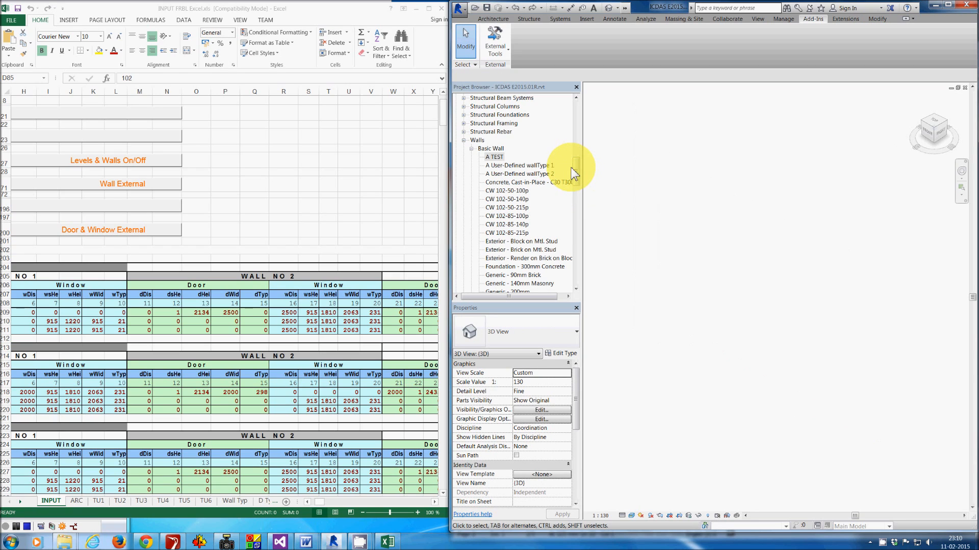
Duplicate the 1800/1200 type of the Singapore Side hung casement double window family in Revit as H3000 W2000
left_click(577, 206)
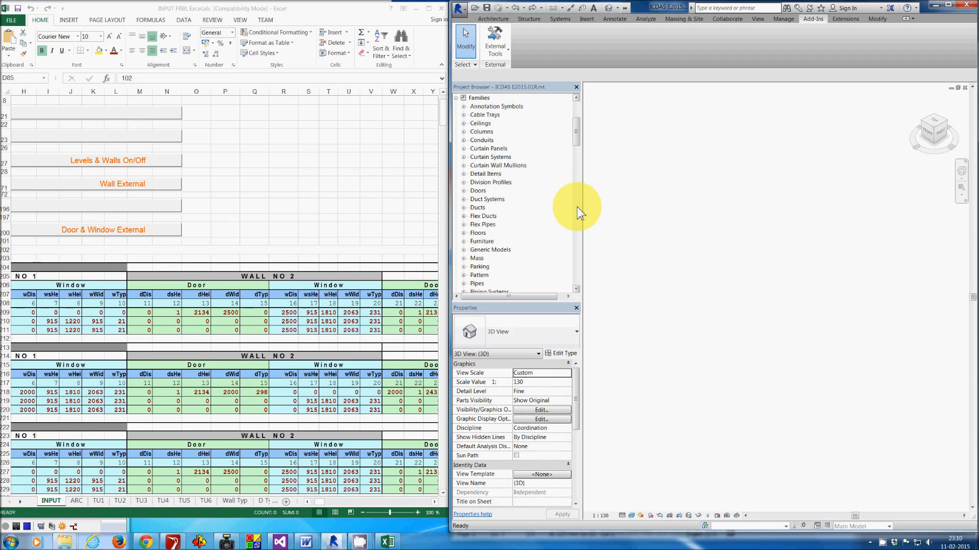
left_click(577, 288)
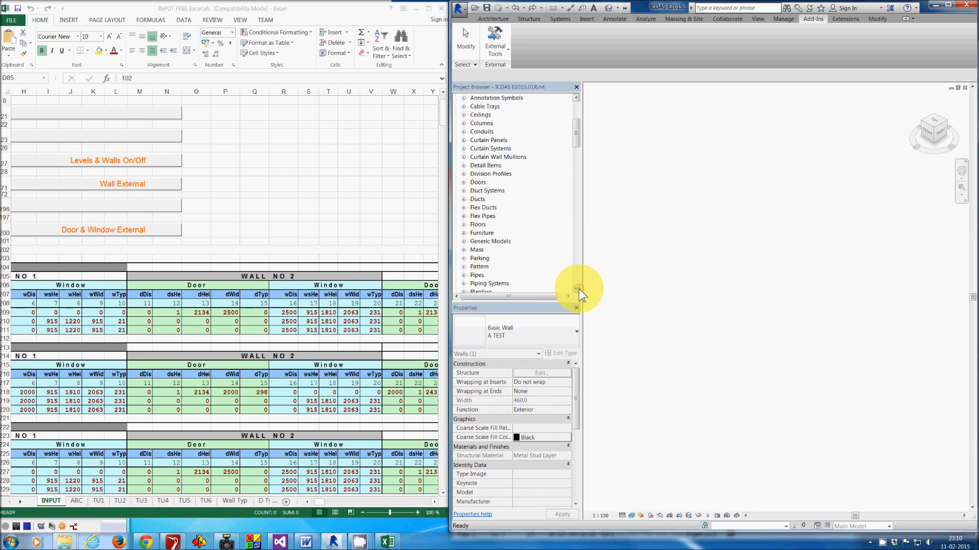
left_click(579, 289)
left_click(578, 289)
left_click(579, 289)
left_click(578, 289)
left_click(579, 289)
left_click(579, 289)
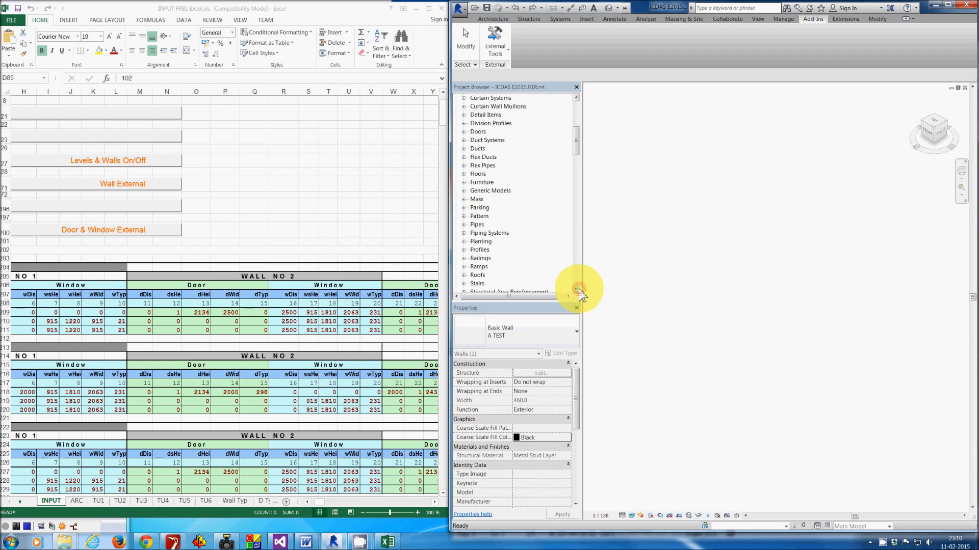
left_click_drag(580, 289, 579, 288)
left_click_drag(574, 210, 574, 219)
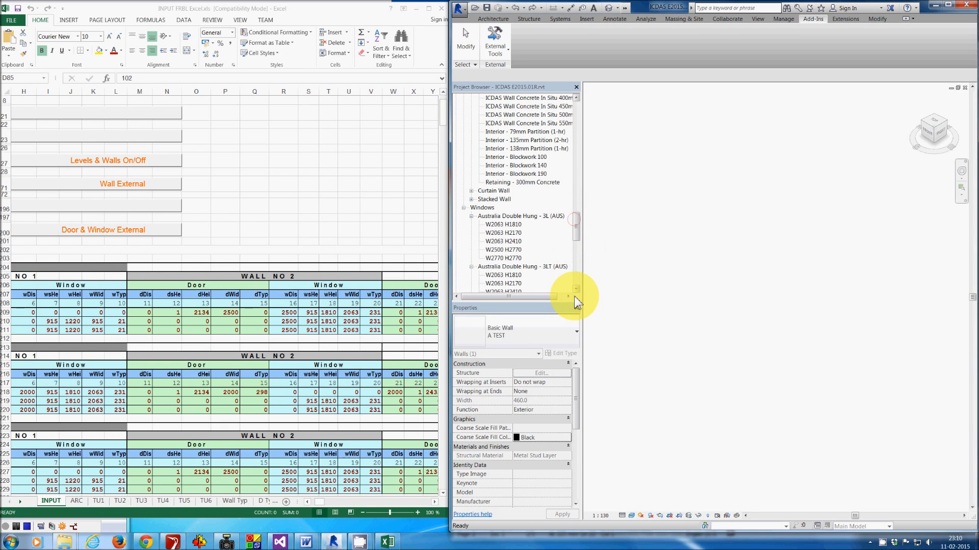
left_click_drag(575, 289, 576, 290)
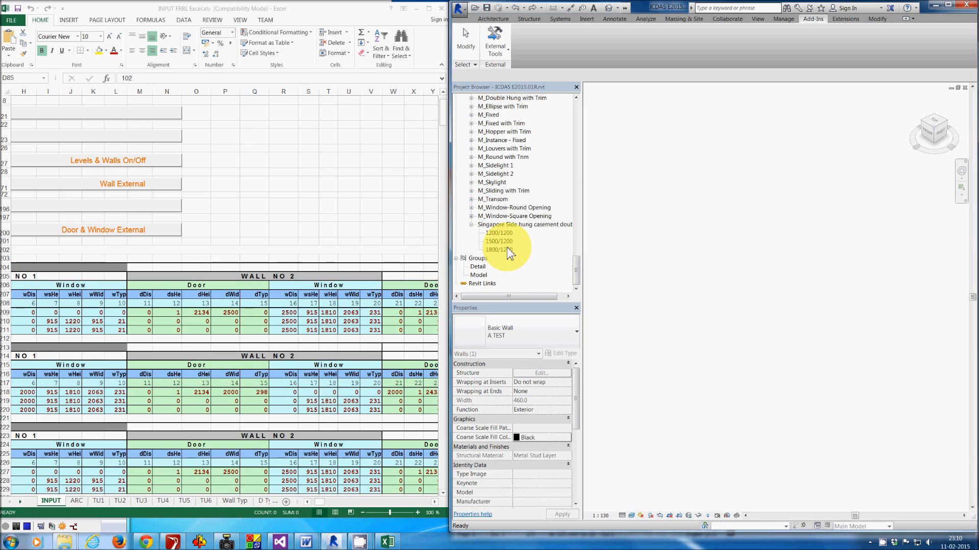
left_click(508, 249)
double_click(507, 250)
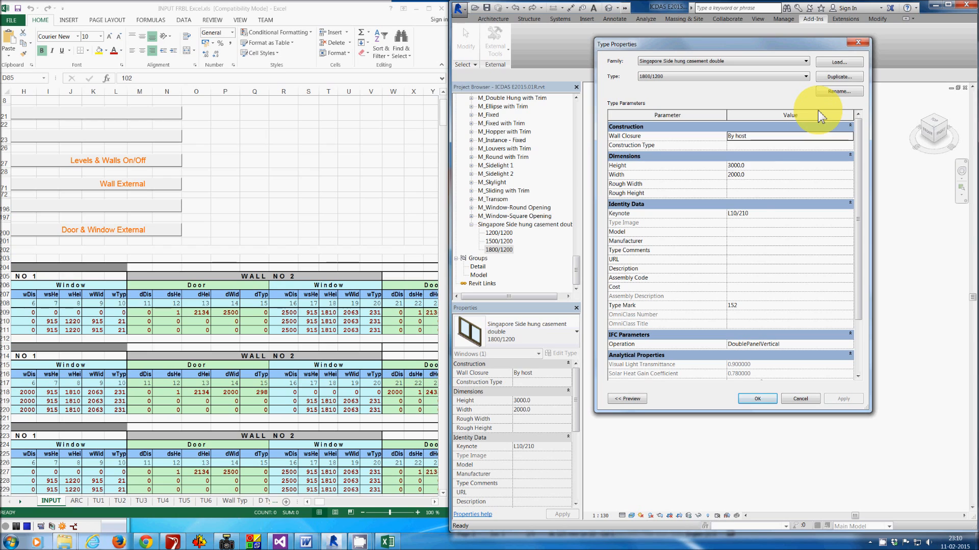
left_click(834, 76)
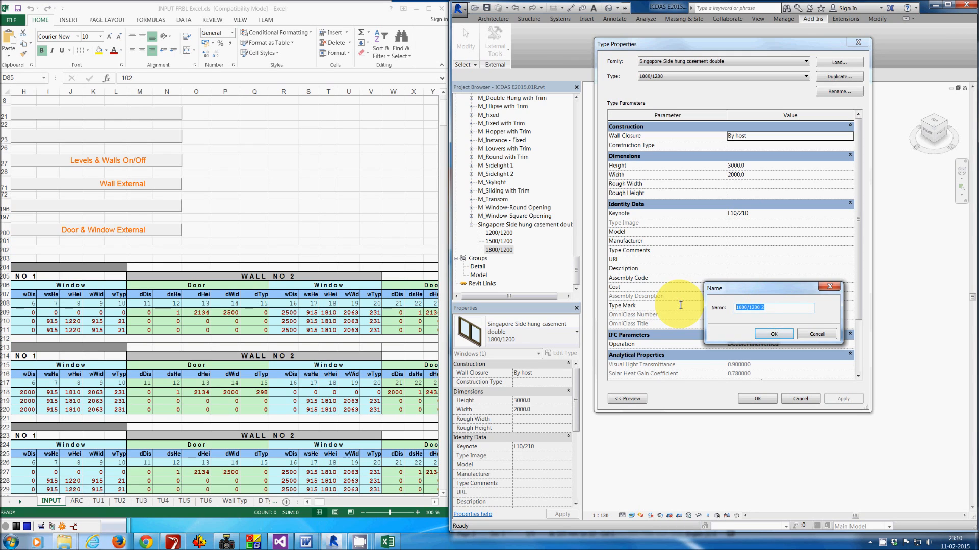
type("H3000 W2000")
left_click(769, 334)
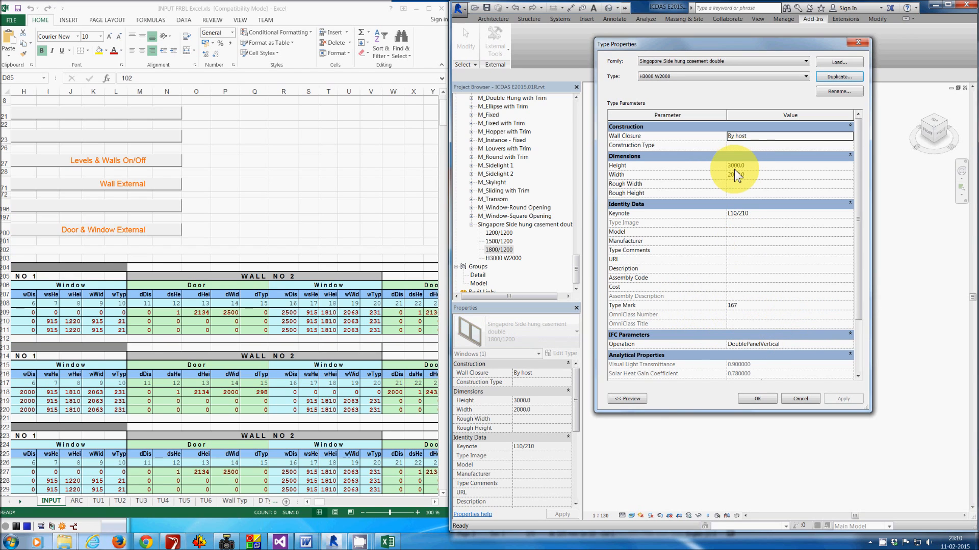
Set the duplicated window type's height to 3500 and its width to 2500
left_click(752, 164)
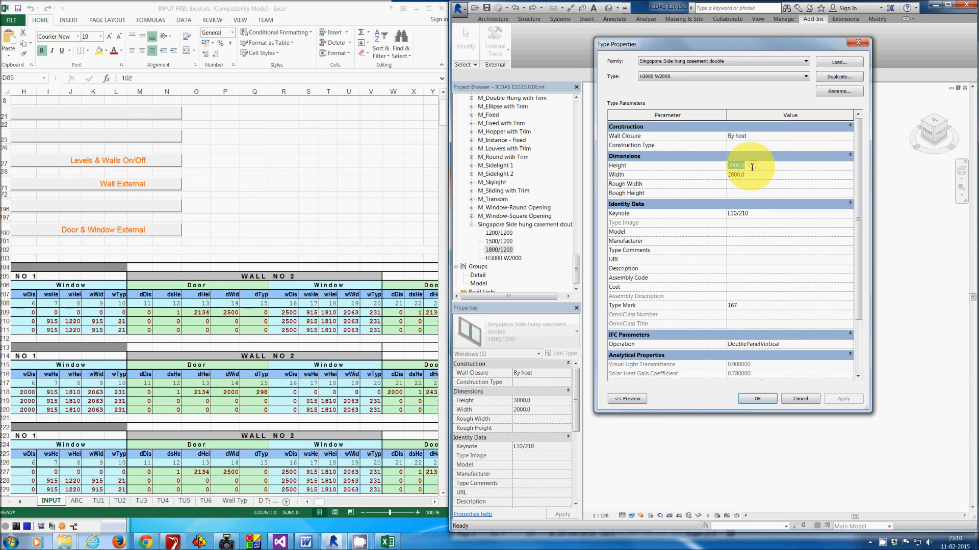
left_click_drag(751, 166, 709, 166)
type("3500")
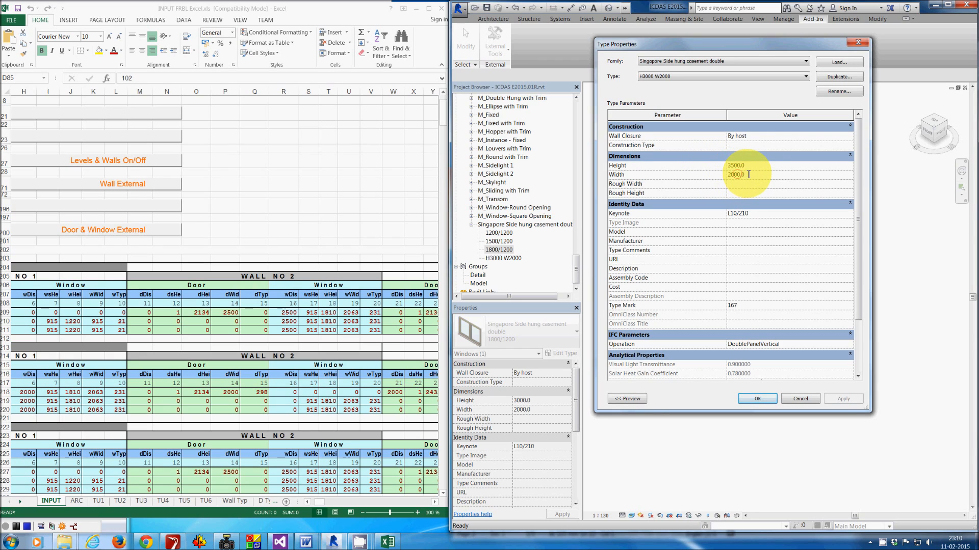
key("Tab")
type("2")
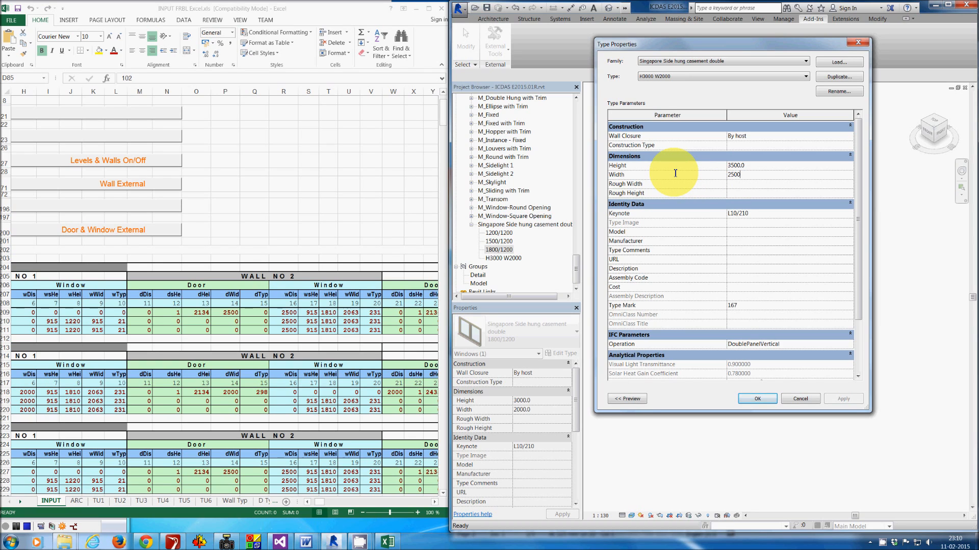
type("500")
left_click(674, 173)
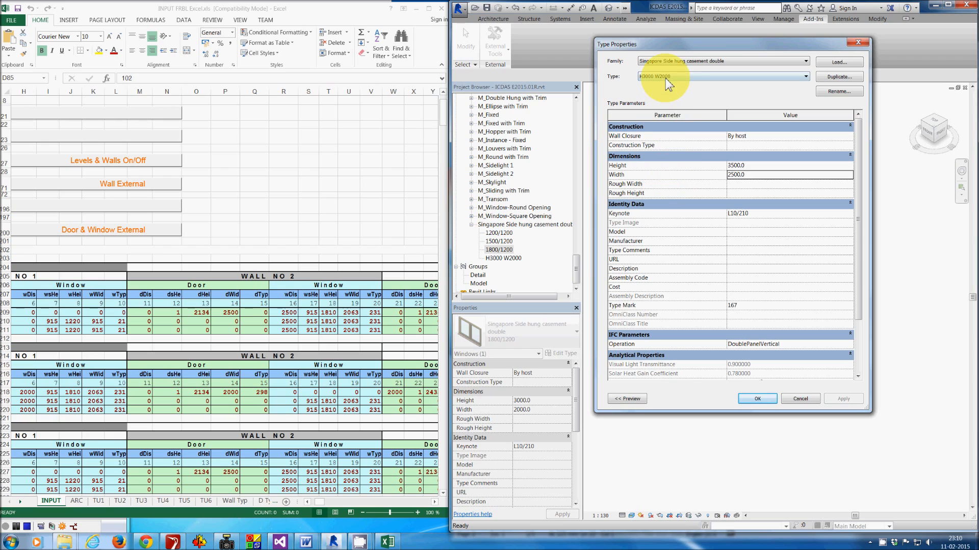
Rename the duplicated window type as H3500 W2500, copy that name, accept the type properties and select the new type
left_click(837, 91)
key("Left")
key("Left")
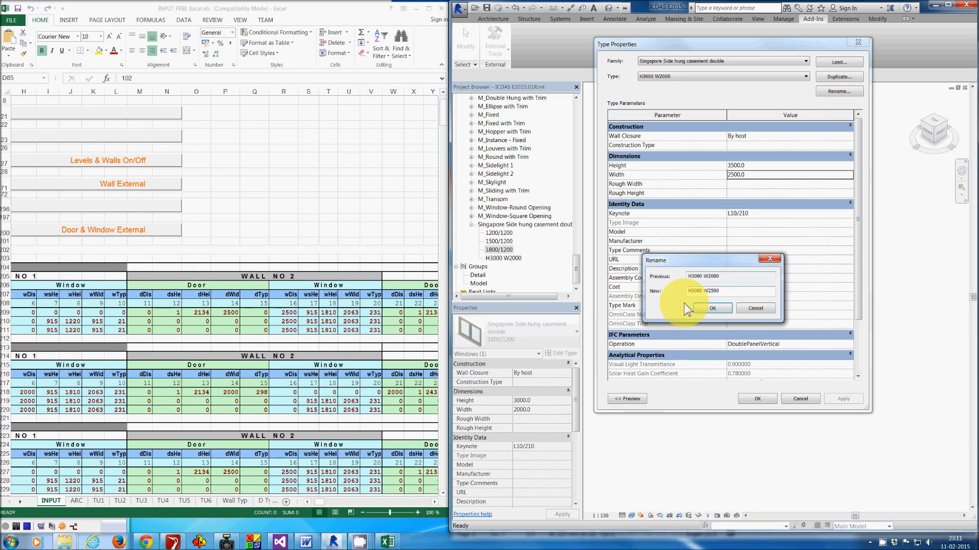
key("shift+Right")
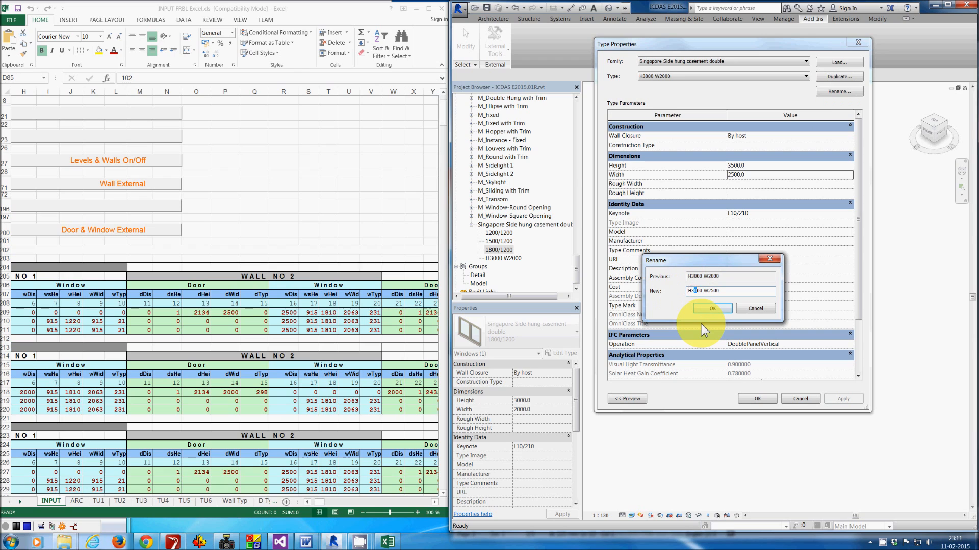
key("ctrl+a")
key("ctrl+c")
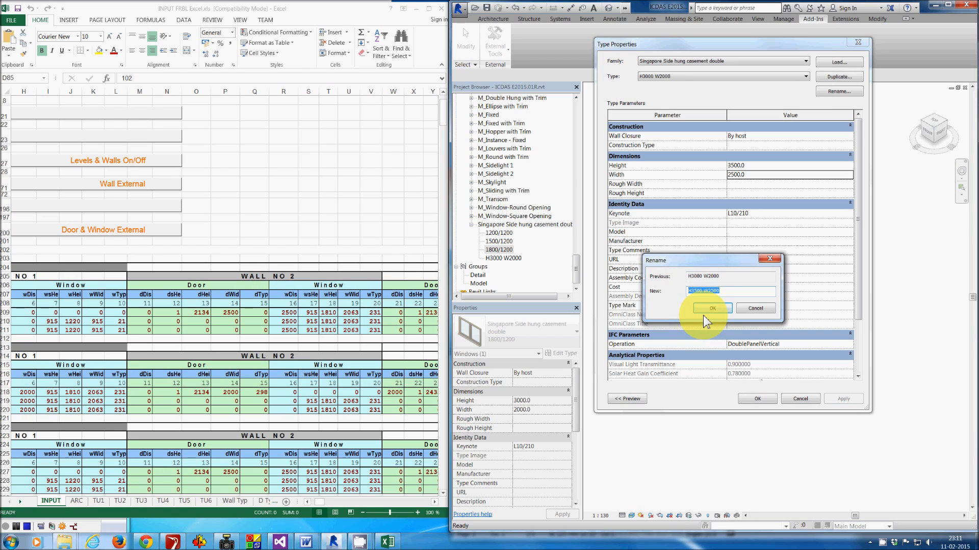
left_click(713, 308)
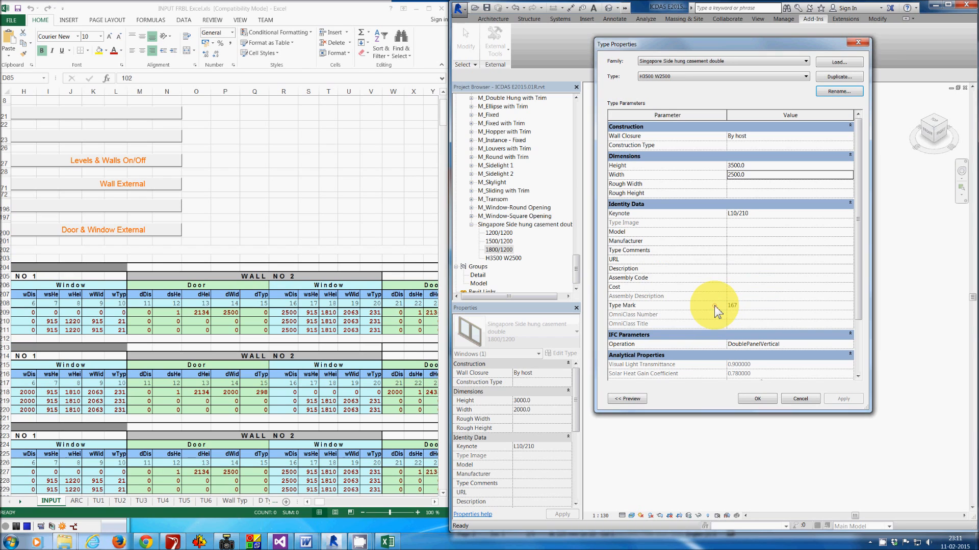
left_click(755, 401)
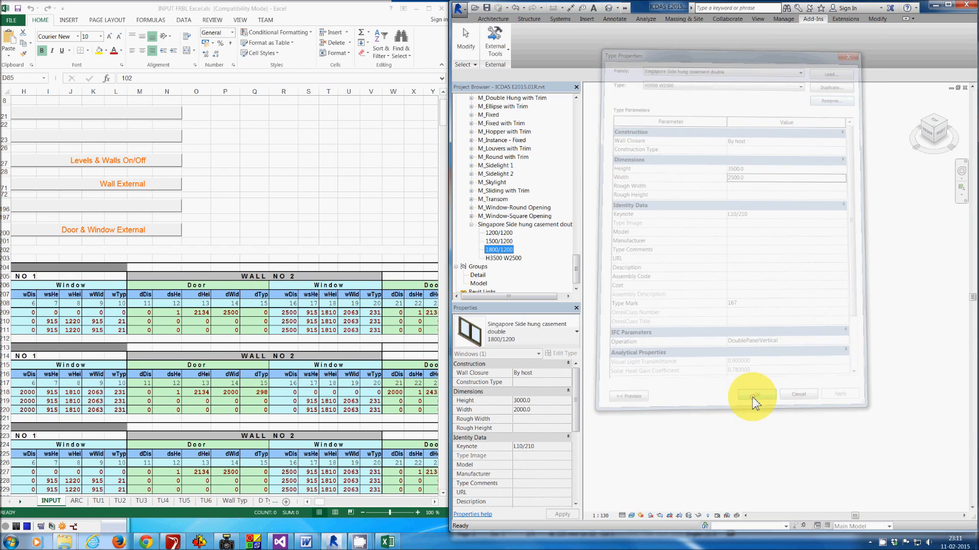
left_click(507, 257)
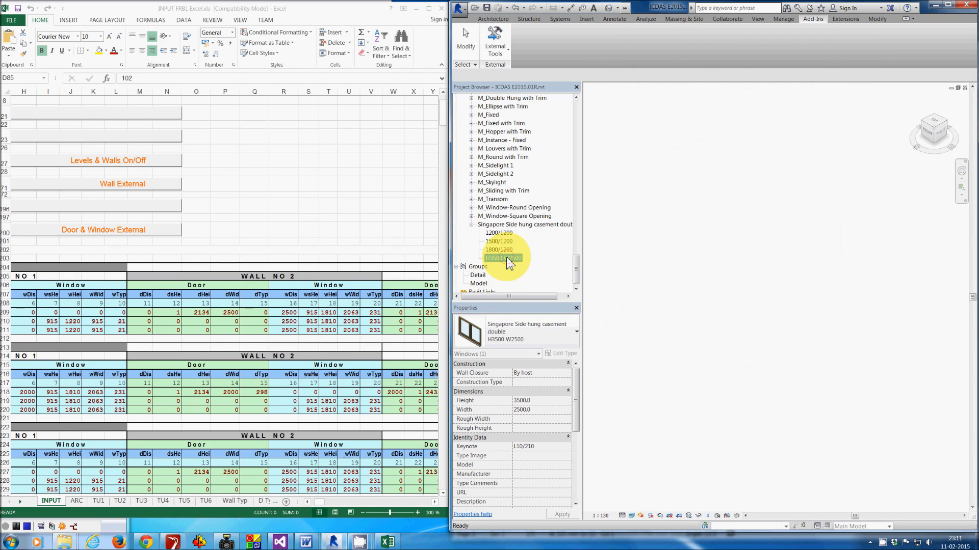
In the Excel sheet's User Defined Type section, paste H3500 W2500 as the windowTypeName of user-defined window 1002, with Door & Window External collapsed
left_click(148, 228)
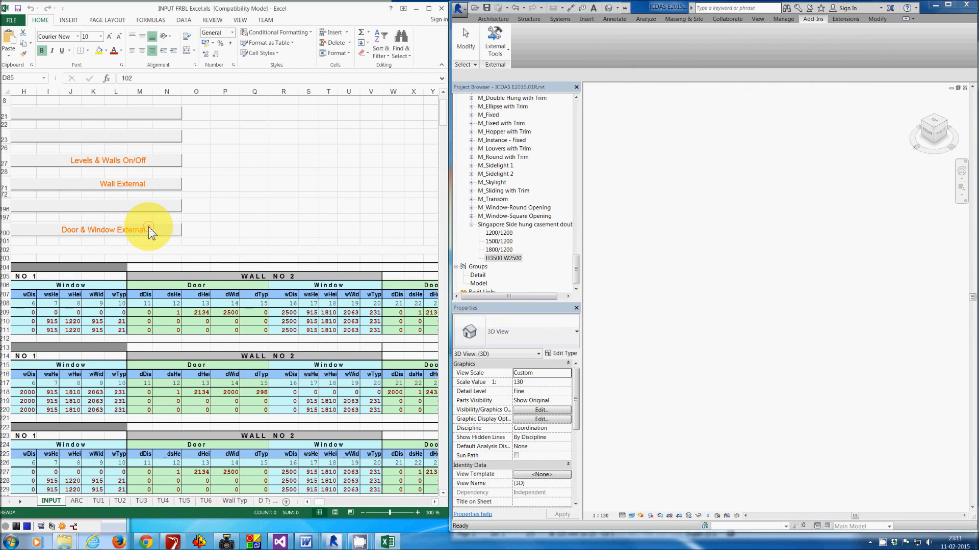
scroll(255, 239, "down", 3)
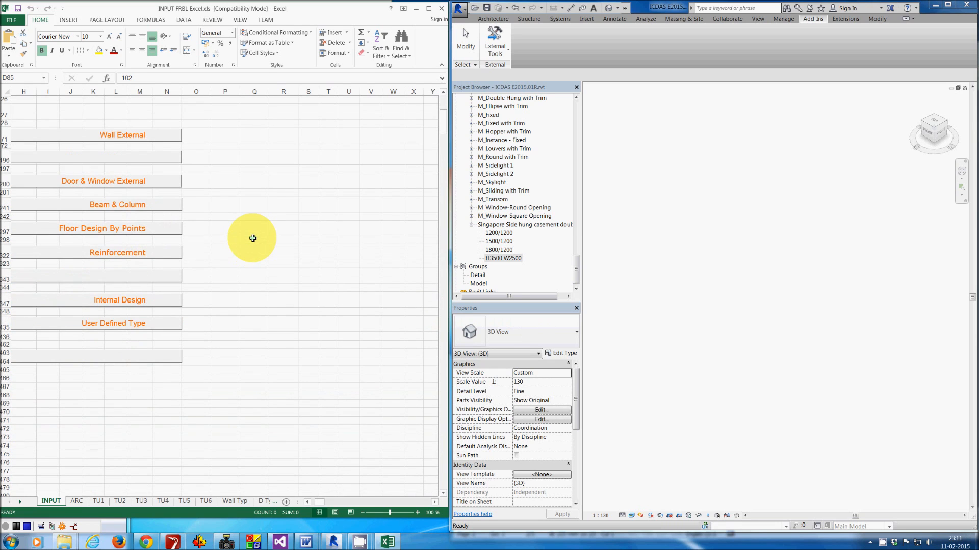
left_click(139, 299)
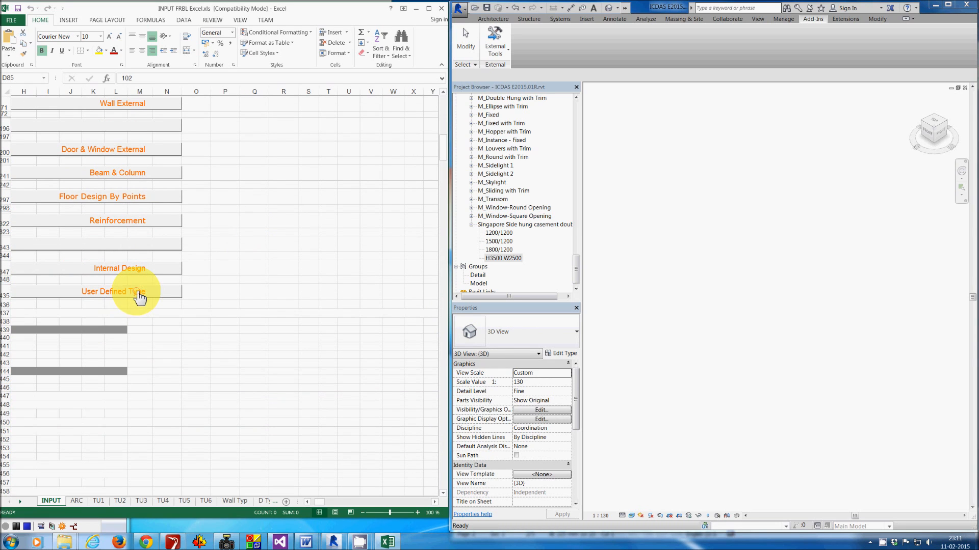
left_click_drag(320, 502, 306, 502)
left_click(257, 430)
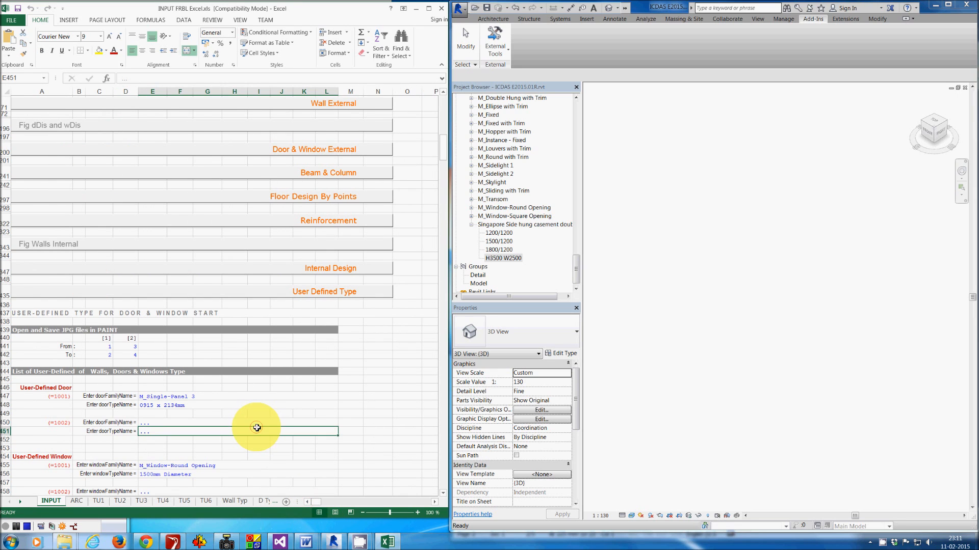
scroll(258, 430, "down", 2)
left_click(145, 458)
double_click(146, 457)
key("ctrl+v")
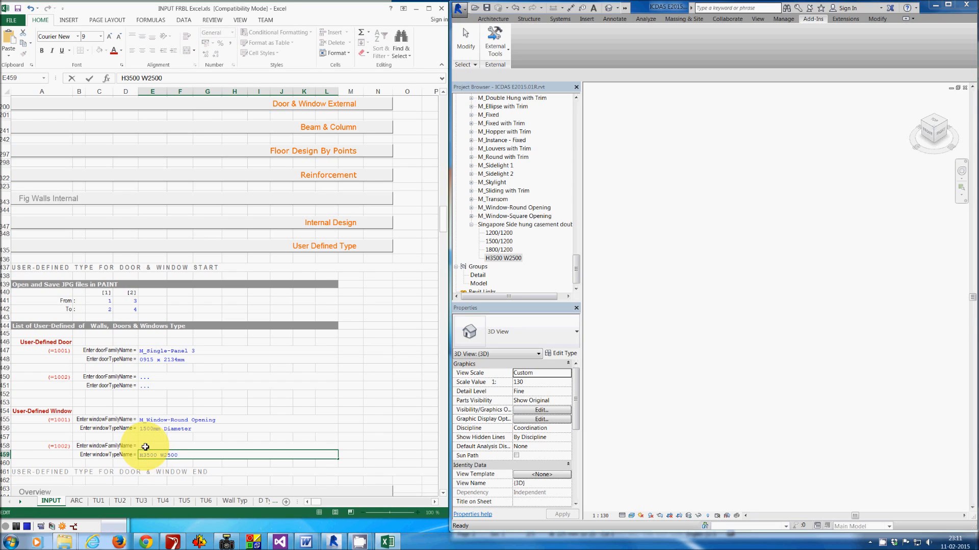
Copy the family name Singapore Side hung casement double from Revit and enter it as the windowFamilyName of user-defined window 1002 in Excel
left_click(145, 447)
left_click(544, 225)
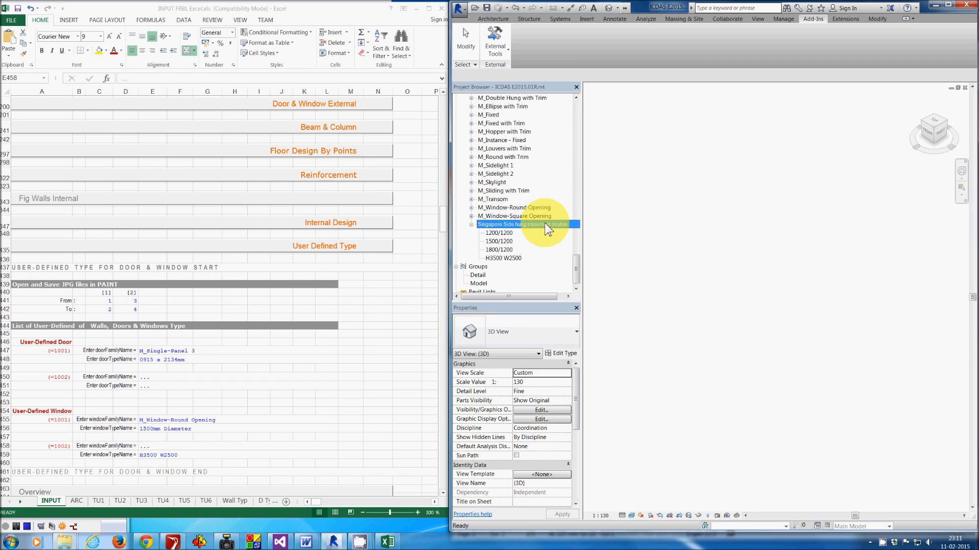
right_click(545, 224)
left_click(570, 249)
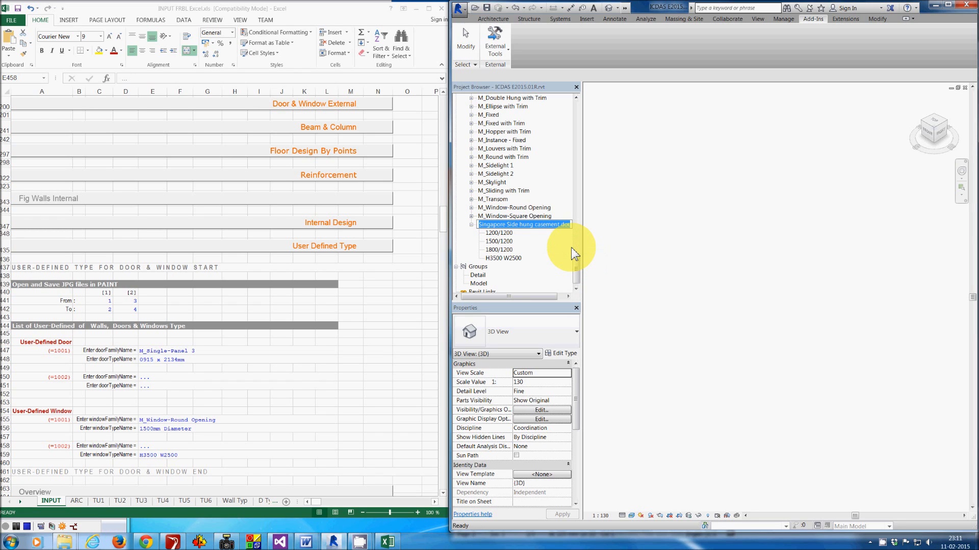
left_click(148, 446)
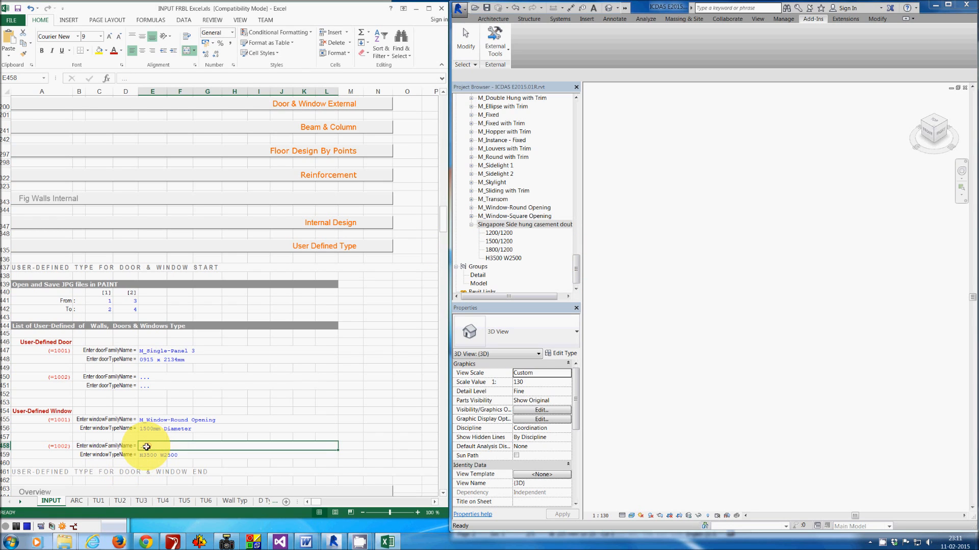
double_click(148, 447)
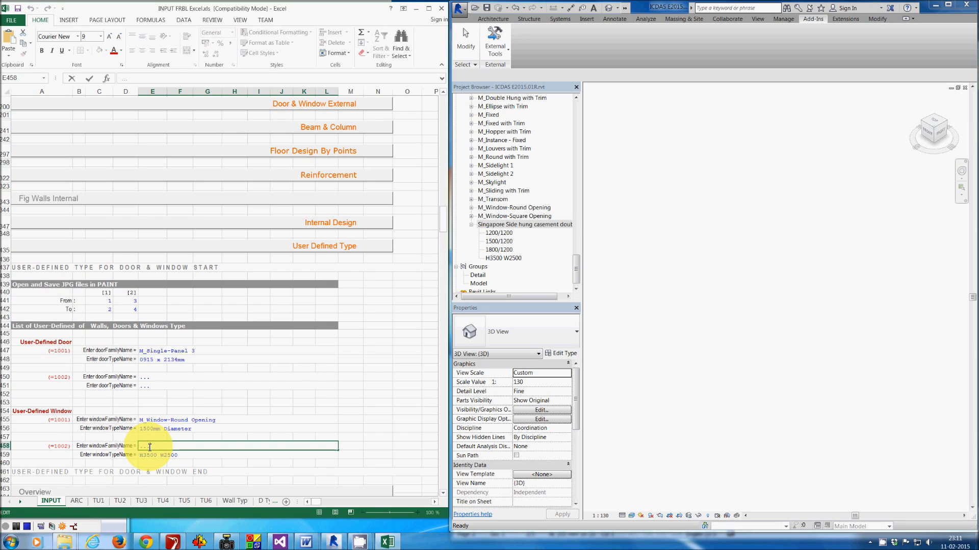
type("Singapore Side hung casement double")
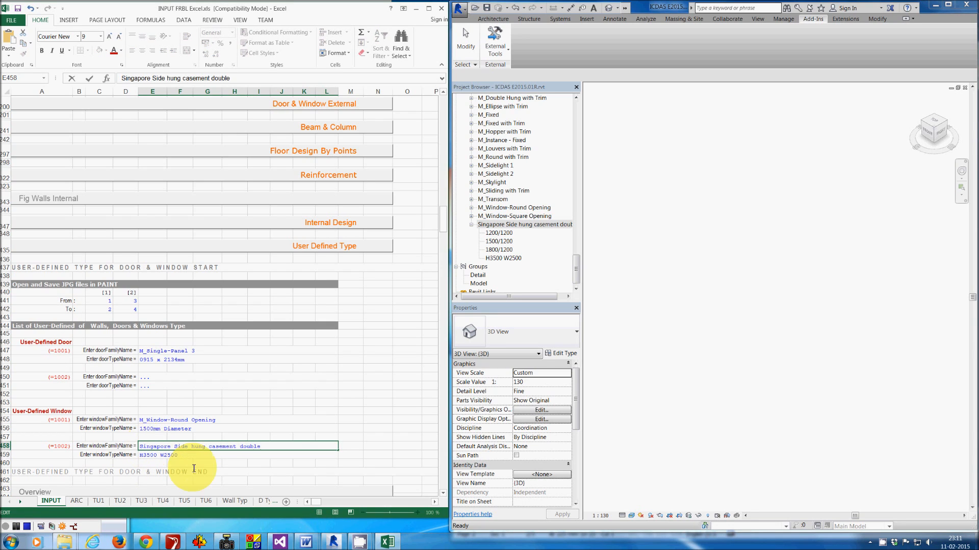
left_click(224, 464)
scroll(219, 461, "down", 1)
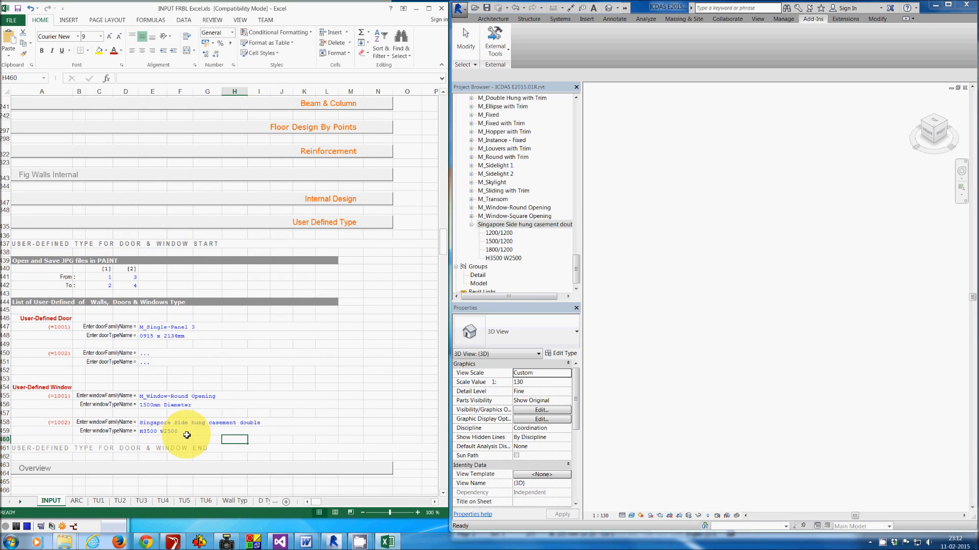
left_click(246, 379)
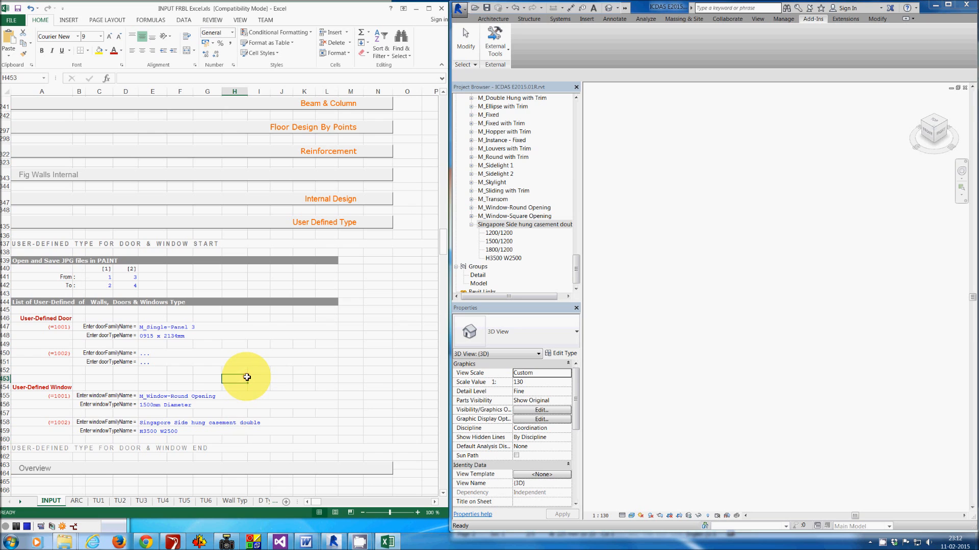
In the Excel sheet's Door & Window External section, set front Wall No 2's window type wTyp to 1002 for Floor0 through Floor2
scroll(247, 377, "up", 3)
scroll(246, 377, "up", 3)
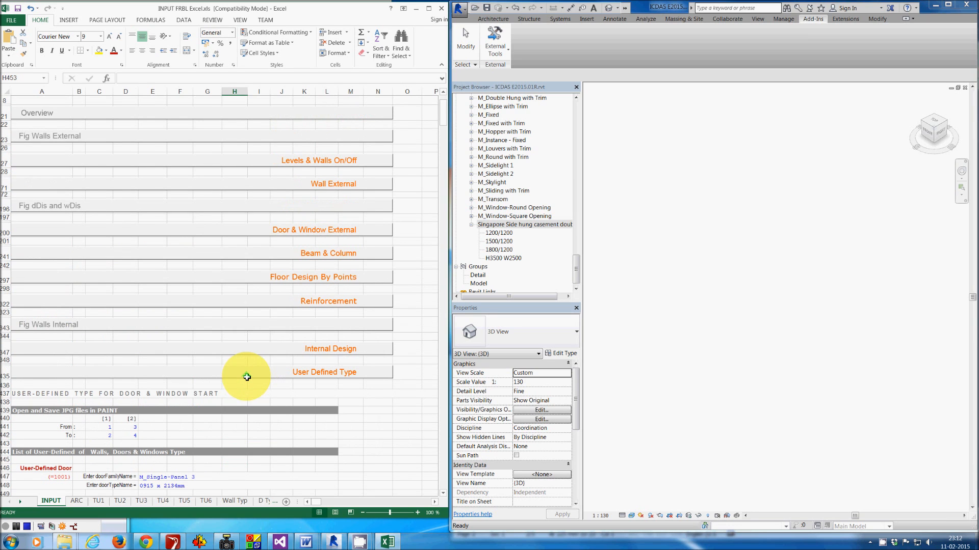
left_click(259, 230)
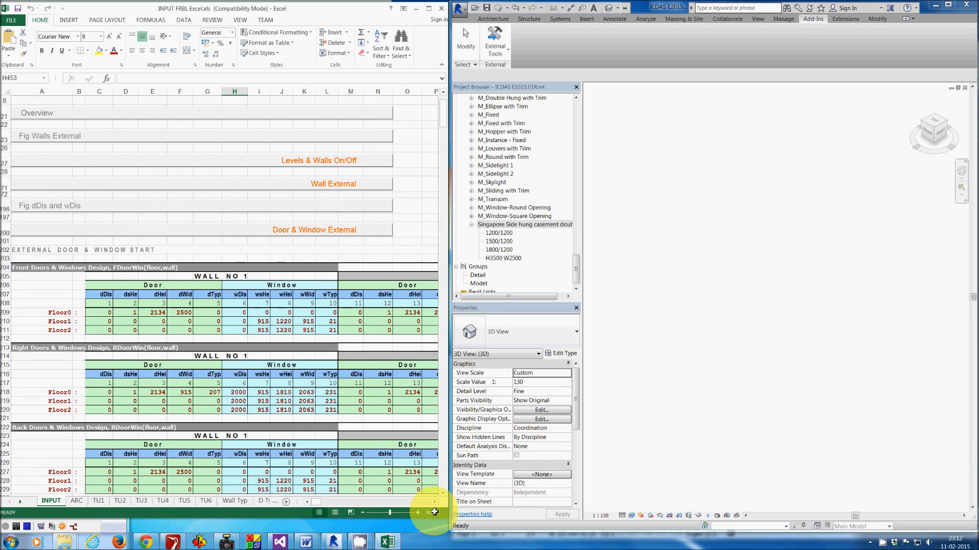
left_click_drag(436, 504, 435, 504)
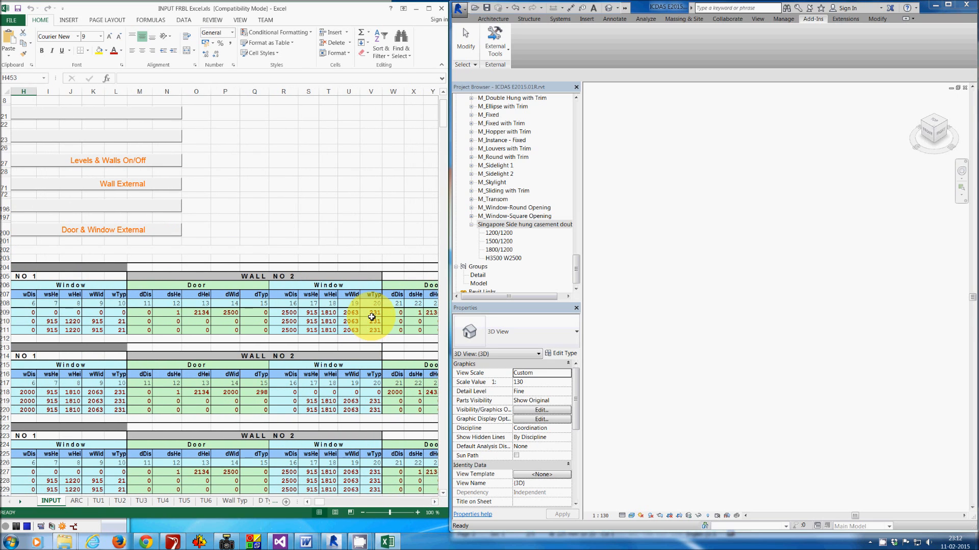
left_click_drag(372, 315, 376, 330)
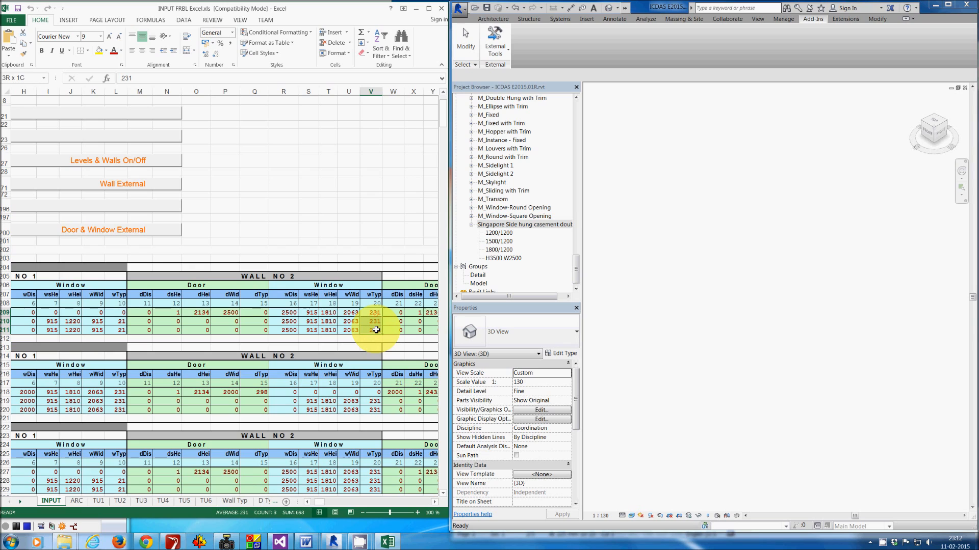
type("1002")
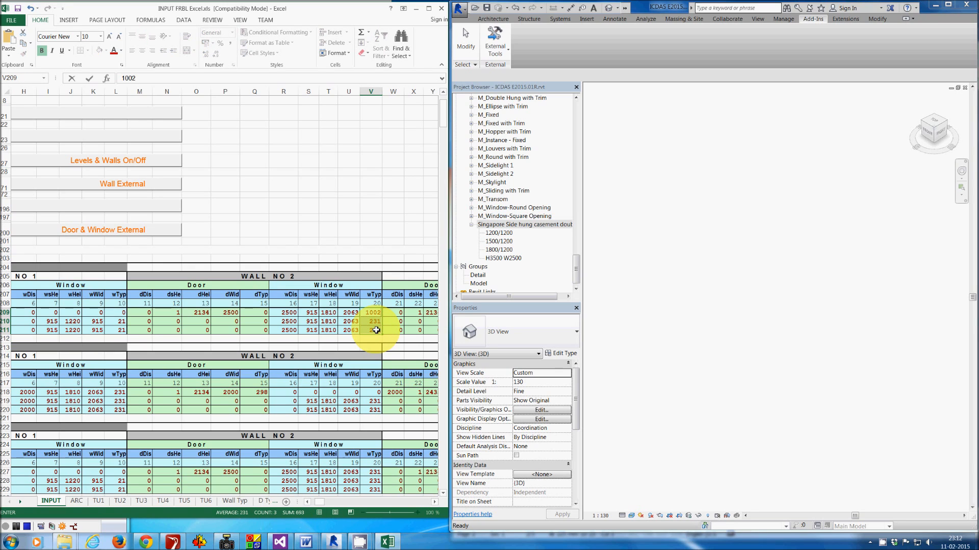
key("ctrl+Return")
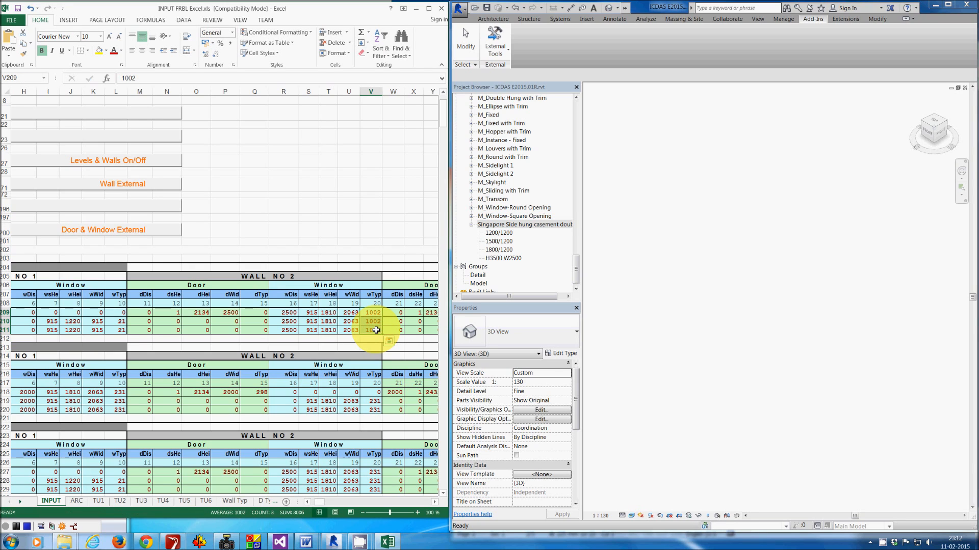
Switch to Revit, run ICDAS FRBL Create Walls and dismiss its inactive-wall notices
left_click(499, 54)
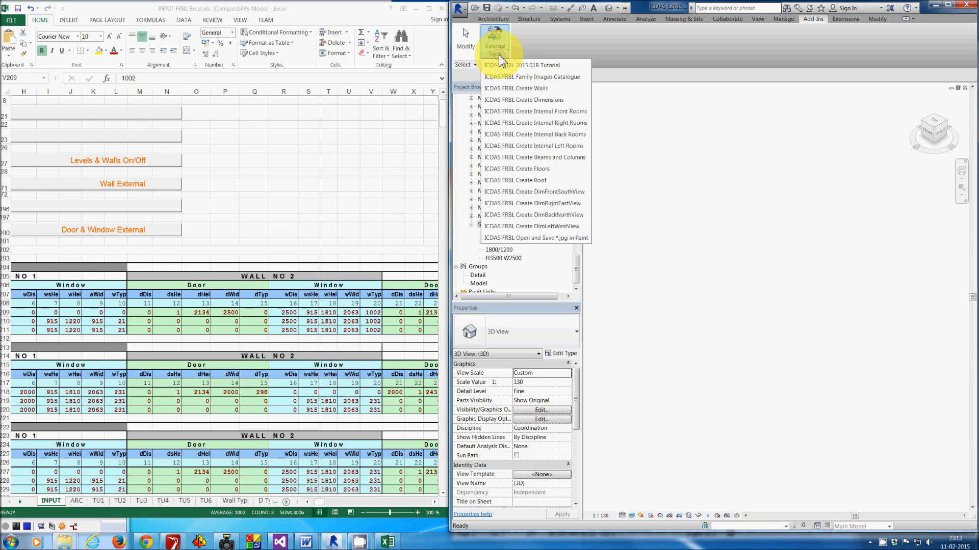
left_click(533, 92)
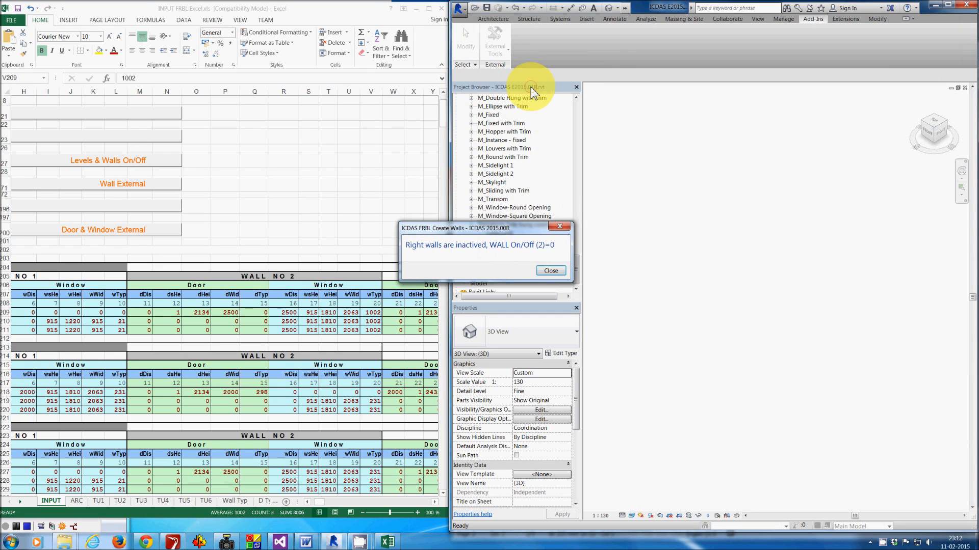
key("Return")
key("Return")
key("Return")
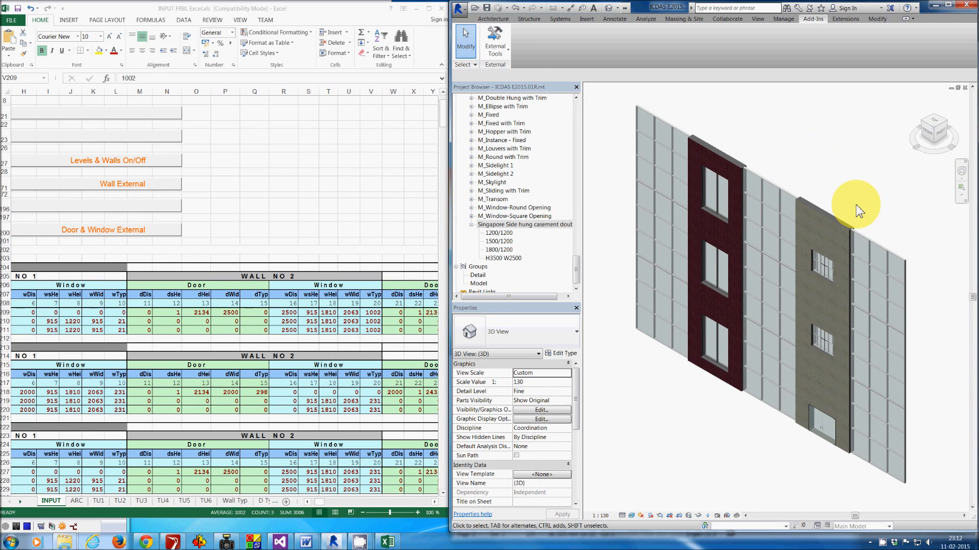
Inspect the top window in the red front wall and bring up the properties of the {3D} view
left_click(720, 214)
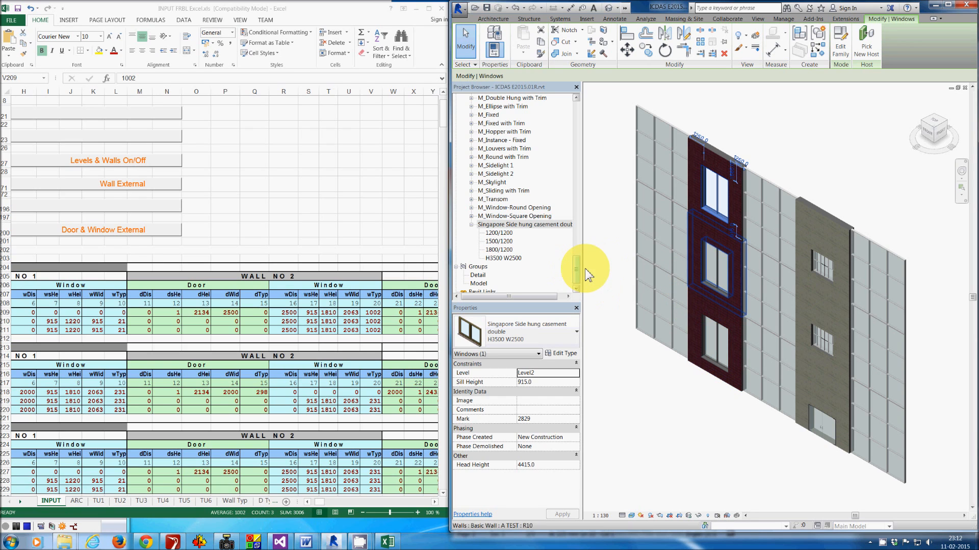
left_click_drag(577, 270, 577, 108)
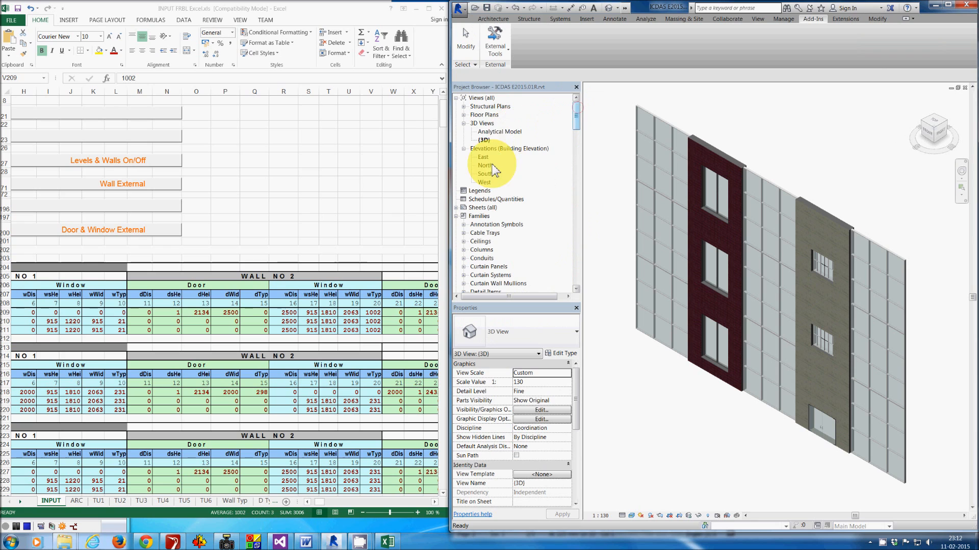
double_click(482, 140)
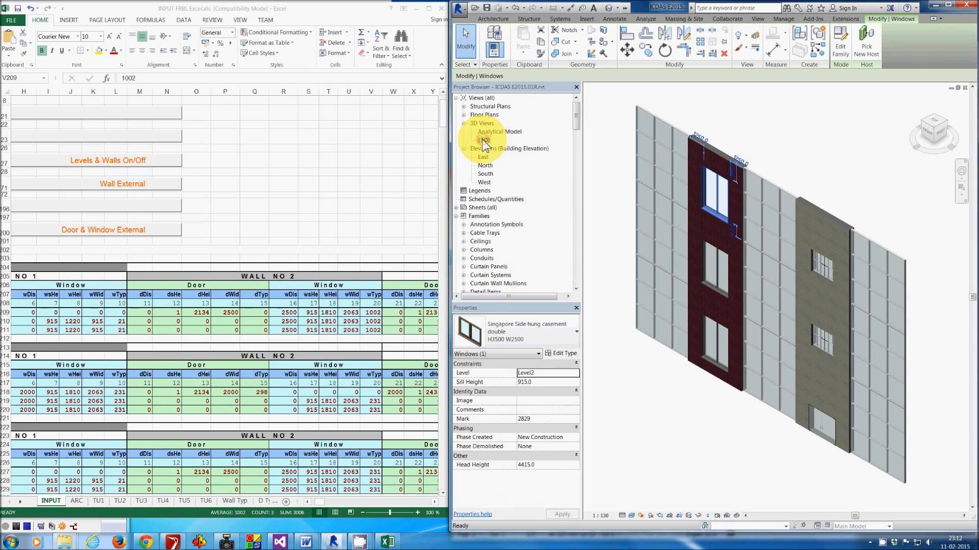
double_click(482, 139)
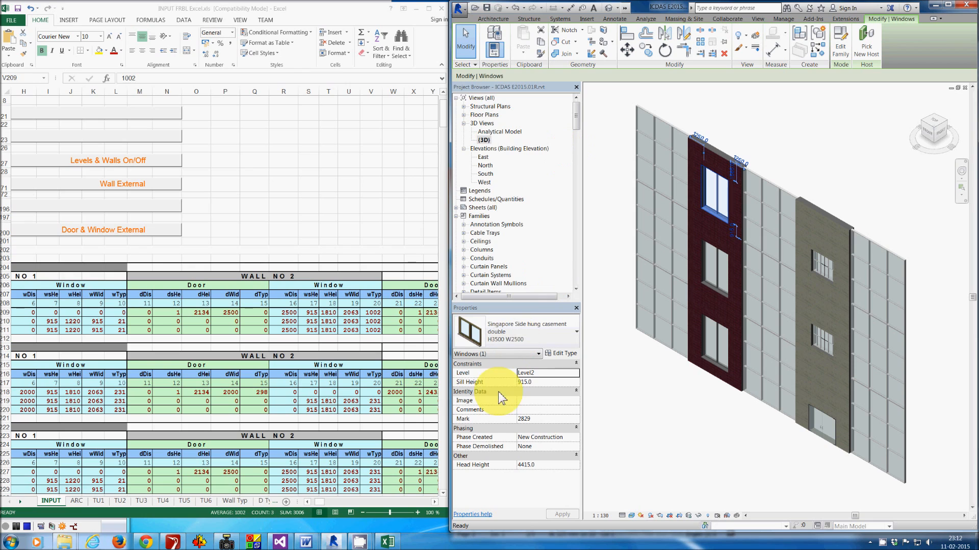
left_click(616, 241)
double_click(488, 138)
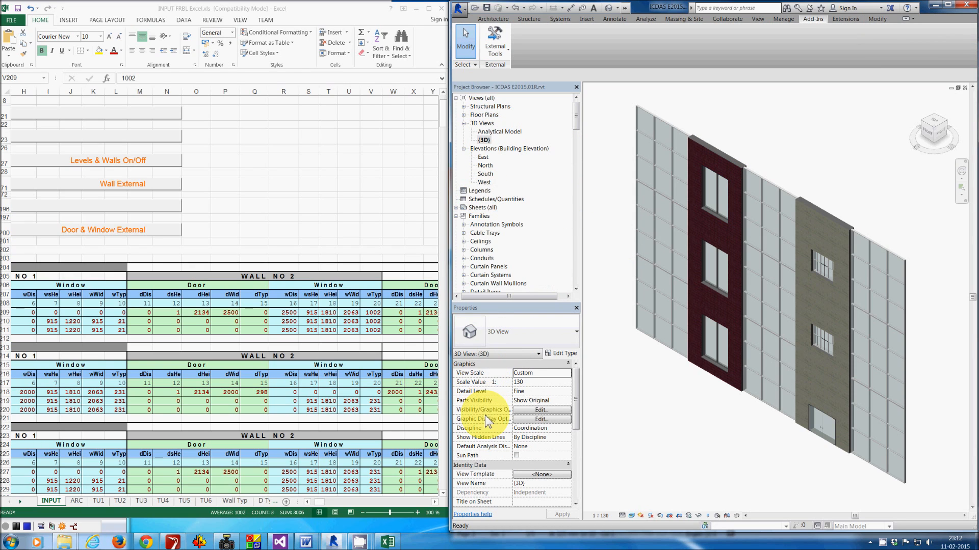
Temporarily hide the Windows category in the {3D} view's Visibility/Graphic Overrides to expose the wall openings, and restore its visibility
left_click(544, 410)
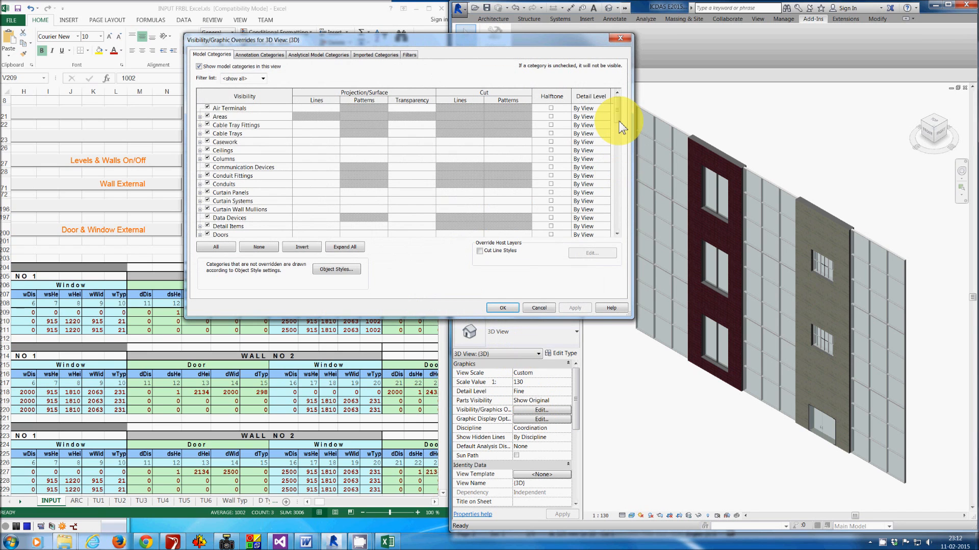
left_click_drag(617, 121, 618, 234)
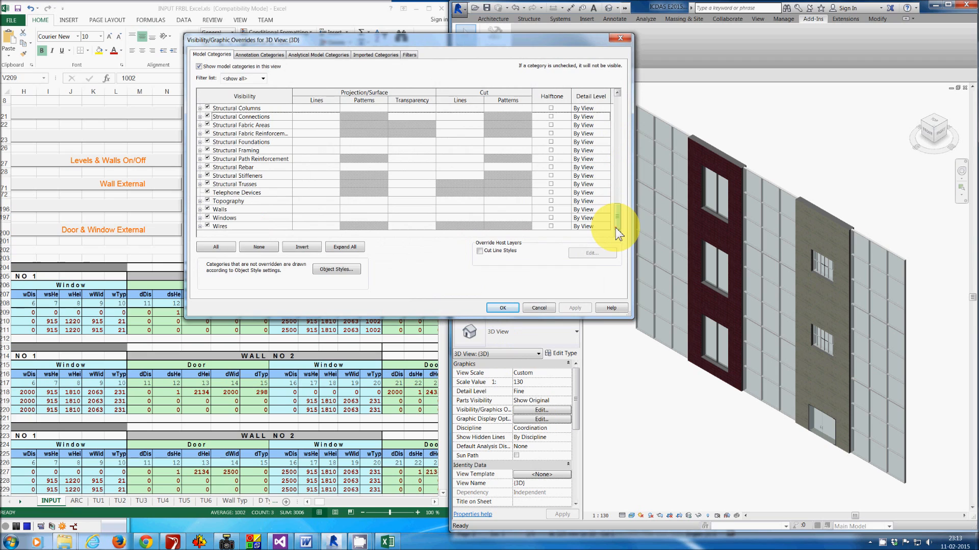
left_click(207, 218)
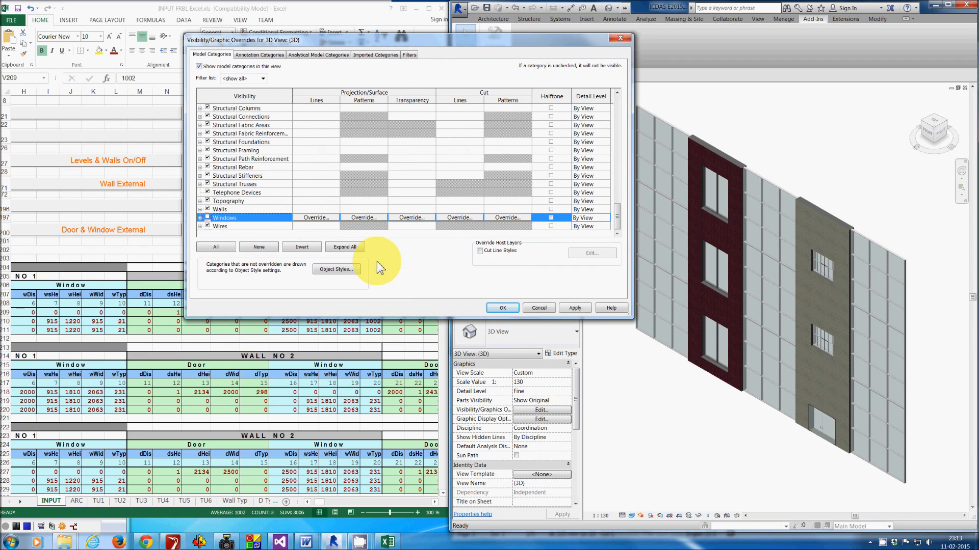
left_click(564, 310)
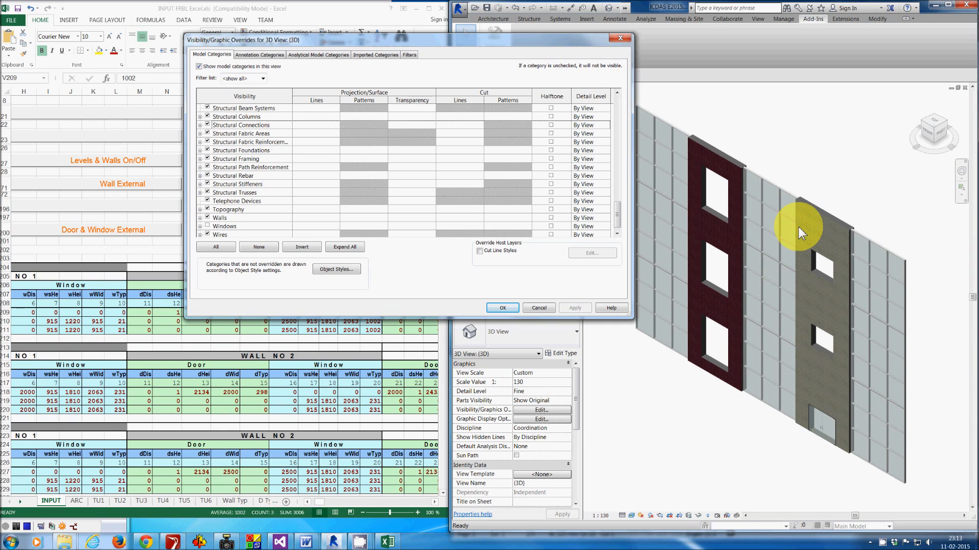
left_click(208, 225)
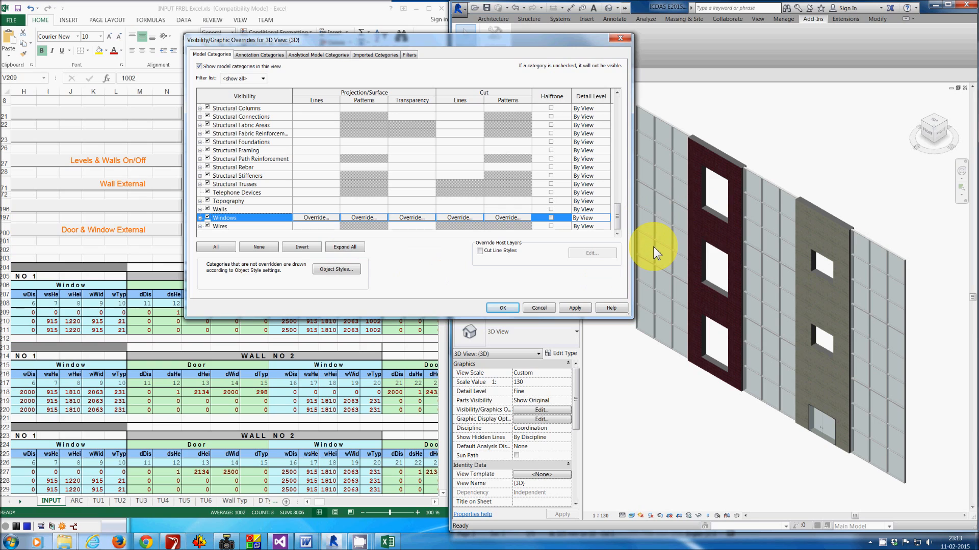
left_click(499, 308)
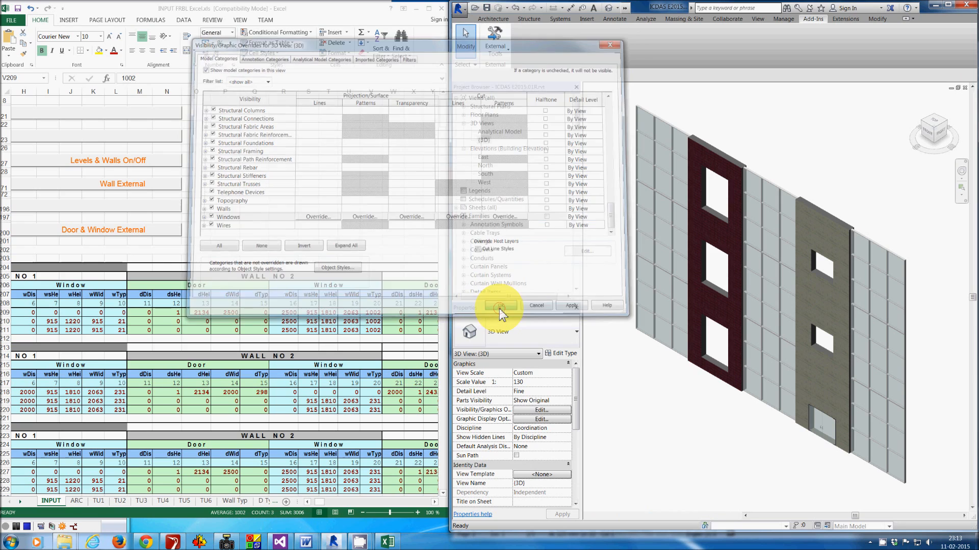
In Excel, set wHei and wWid of front Wall No 2's windows to 3500 for Floor0 through Floor2
left_click(351, 312)
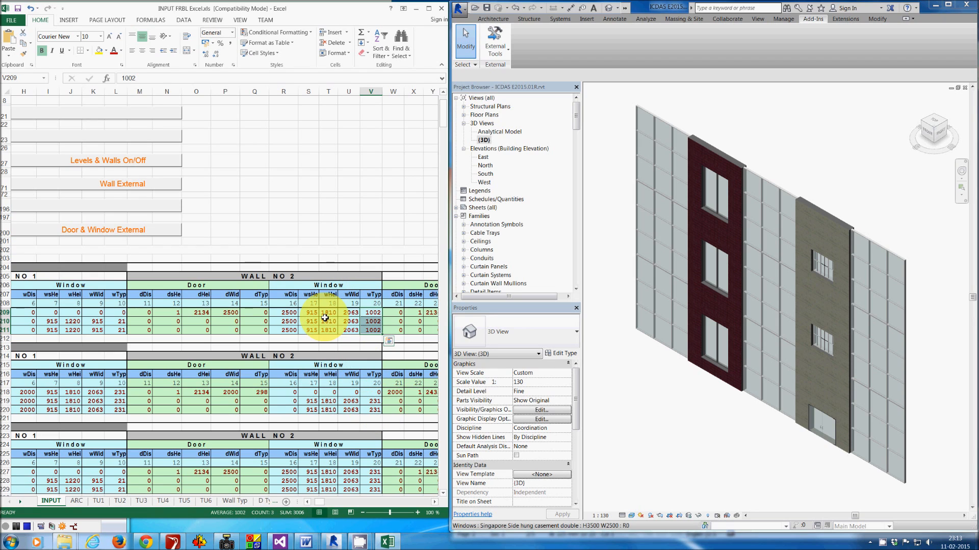
left_click(328, 316)
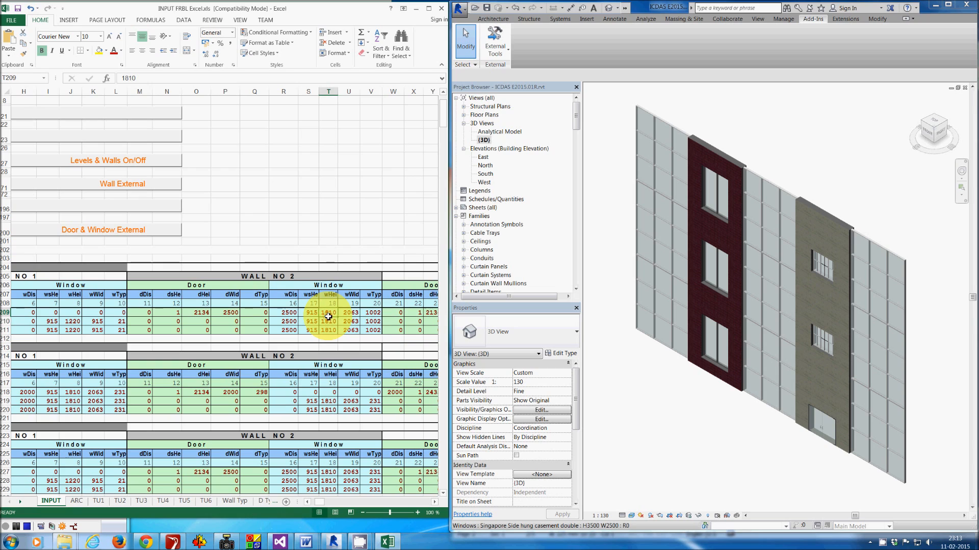
key("shift+Right")
key("shift+Down")
key("shift+Down")
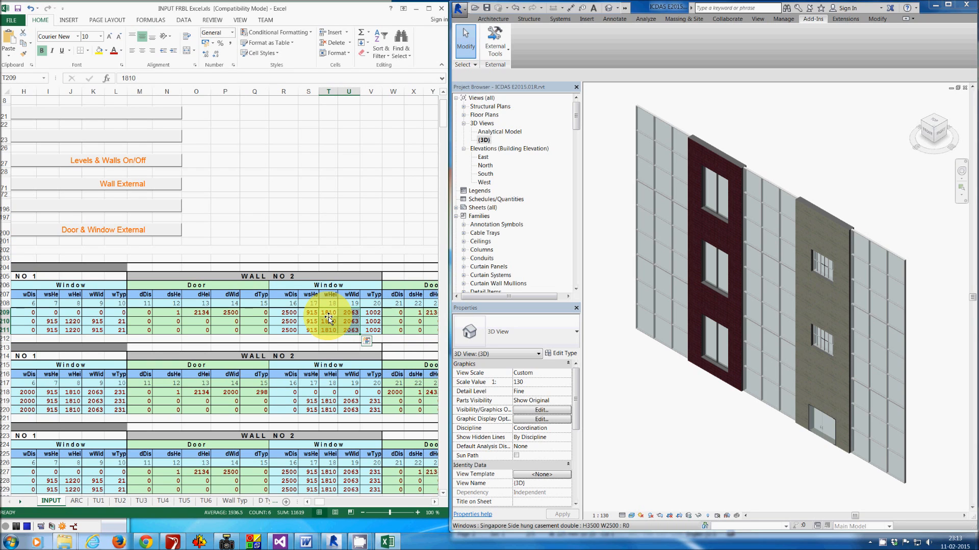
type("3500")
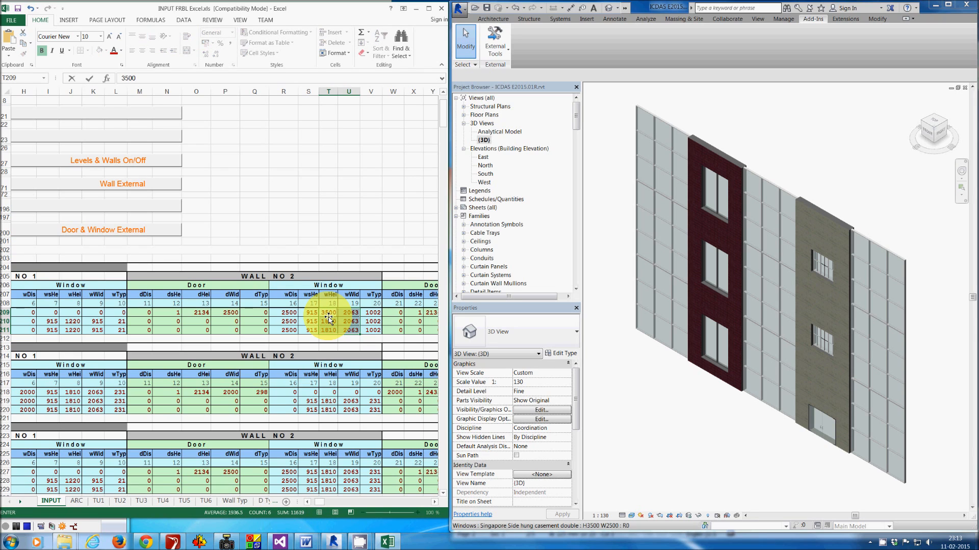
key("ctrl+Return")
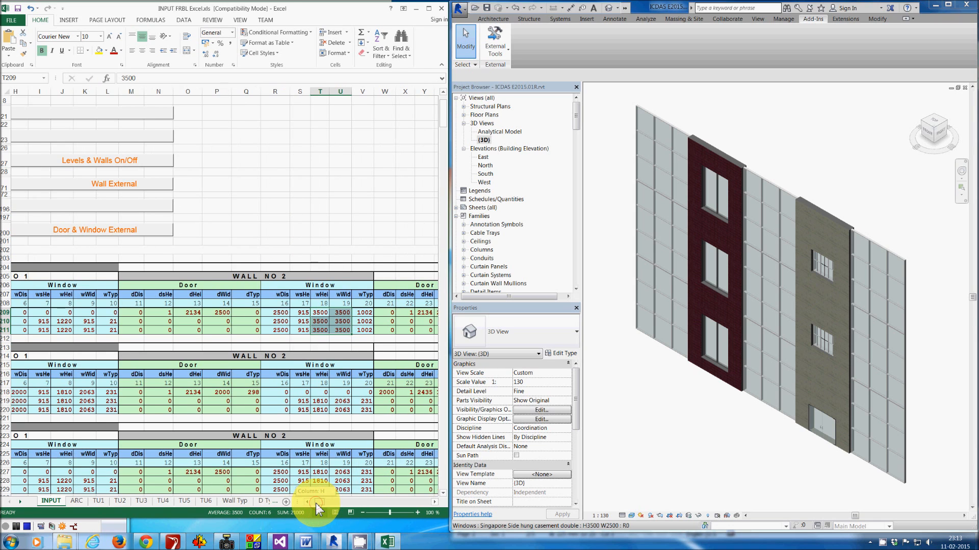
Expand the Levels & Walls On/Off section of the Excel sheet to reach the wall, door/window or hole options
left_click_drag(316, 503, 307, 503)
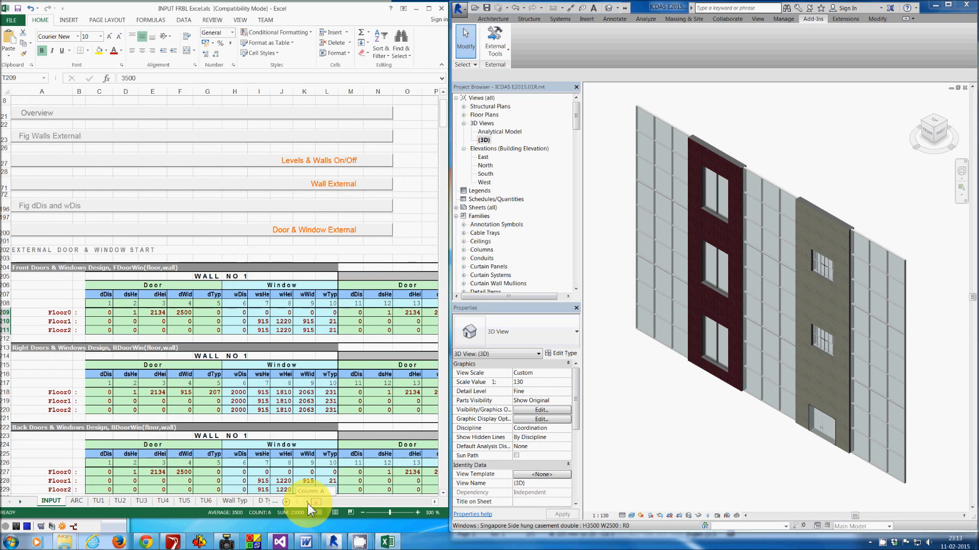
left_click(218, 242)
scroll(223, 249, "up", 3)
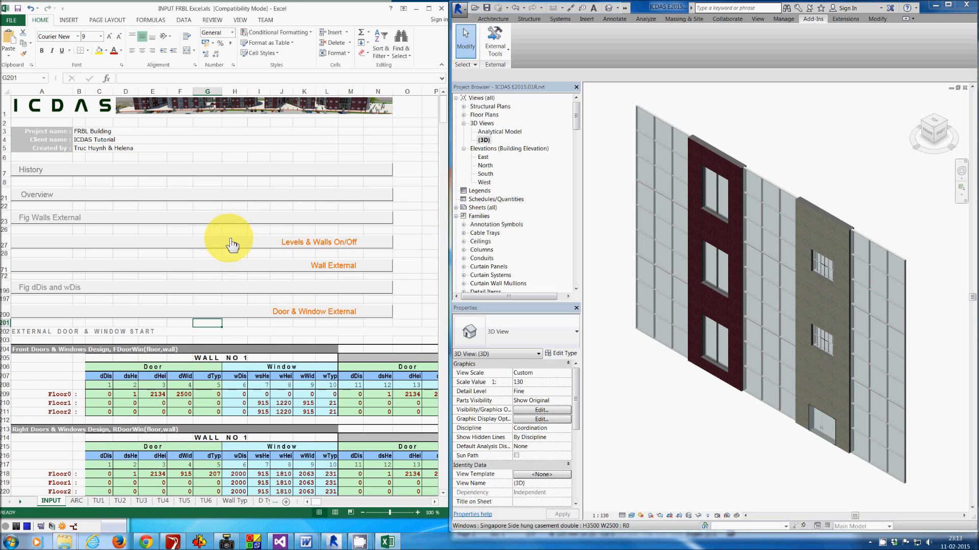
left_click(232, 245)
scroll(232, 249, "down", 3)
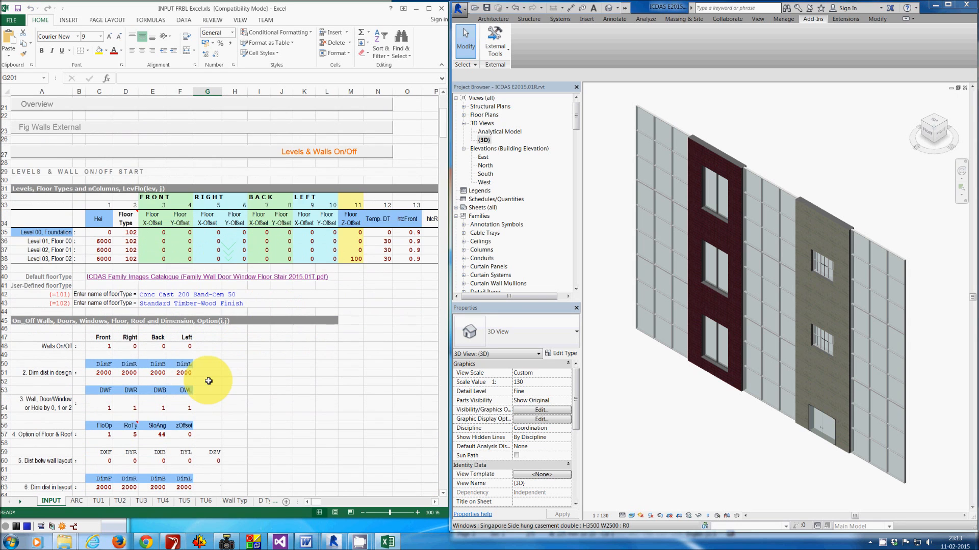
scroll(132, 393, "down", 2)
scroll(92, 347, "down", 2)
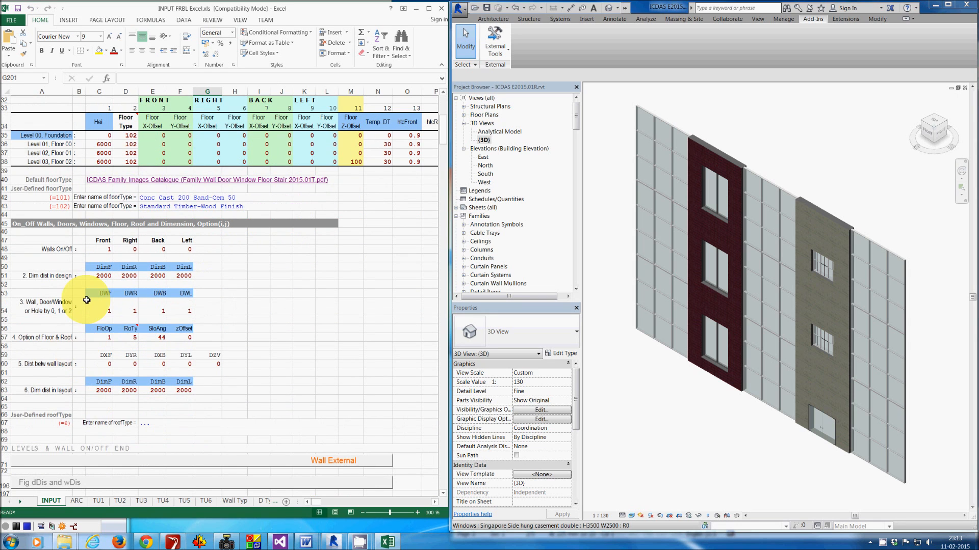
Set the Wall, Door/Window or Hole option to 2 for DWF, DWR, DWB and DWL
left_click(105, 310)
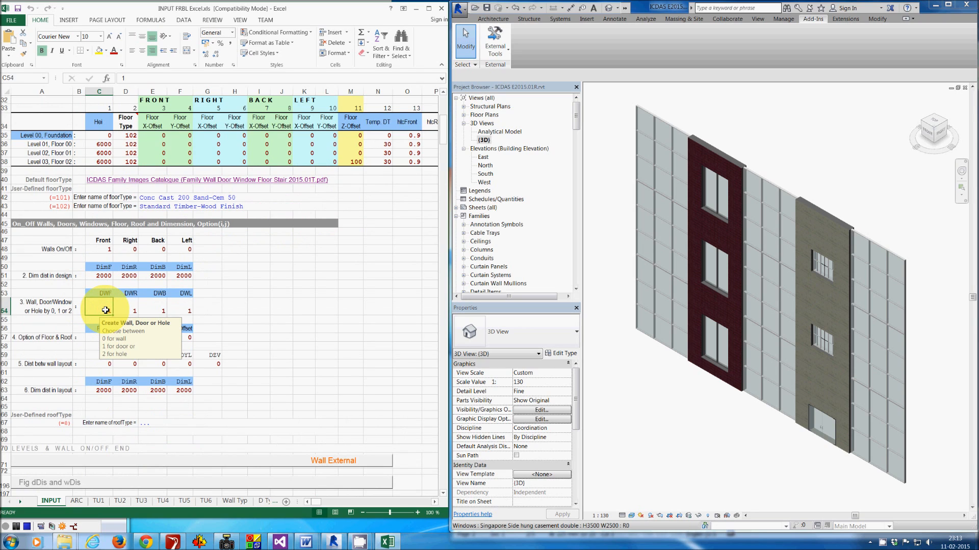
key("shift+Right")
key("shift+Right")
key("shift+Right")
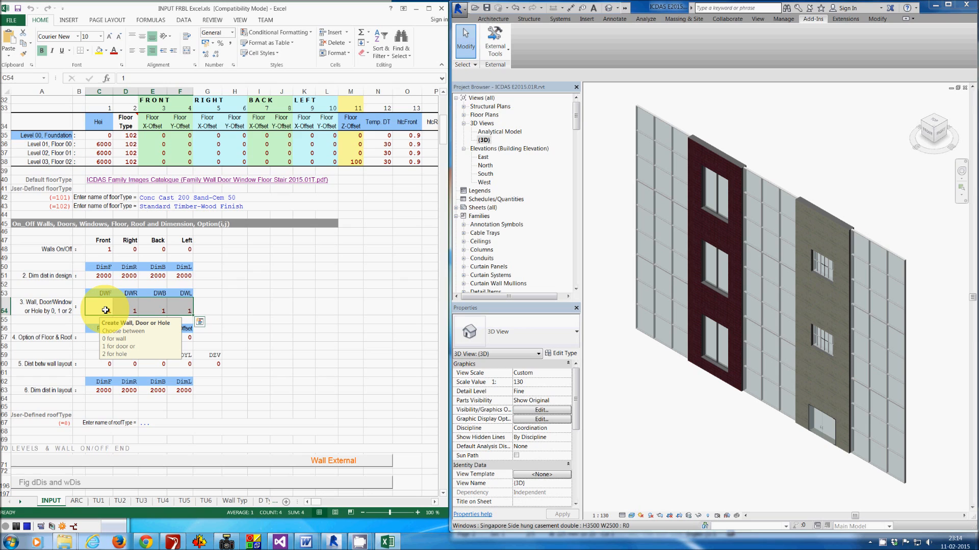
type("2")
key("ctrl+Return")
left_click(251, 306)
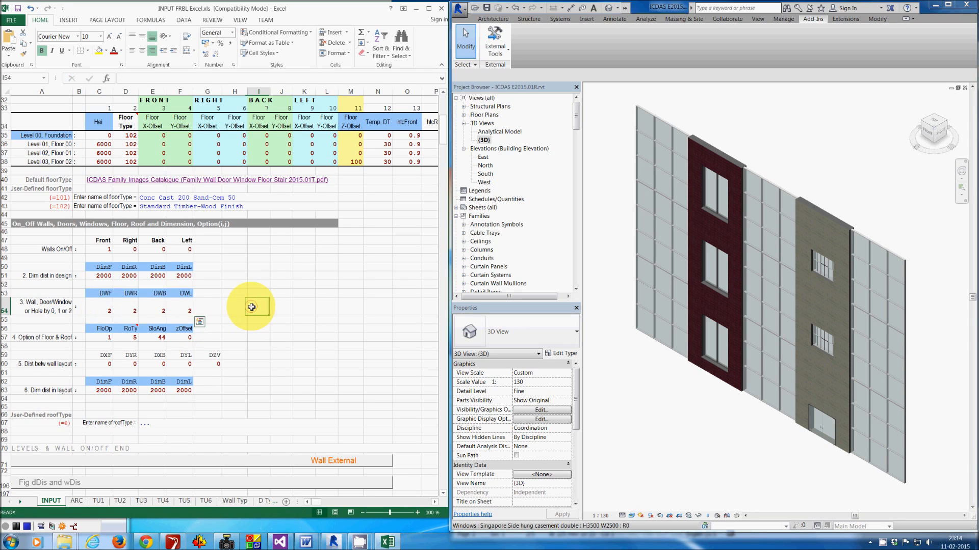
left_click(281, 276)
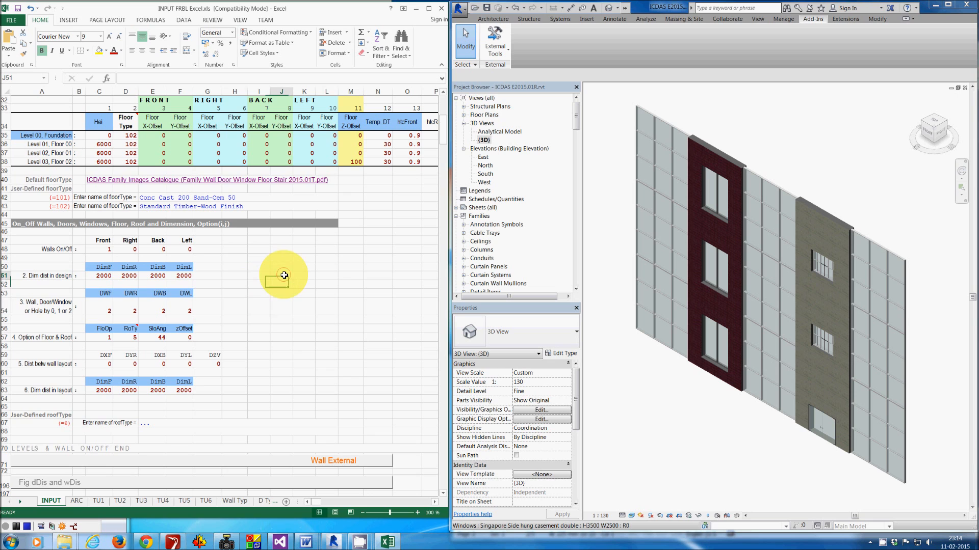
Switch to Revit and try to regenerate the walls over the existing ones with ICDAS FRBL Create Walls, closing its notice
scroll(279, 277, "down", 3)
scroll(282, 292, "down", 6)
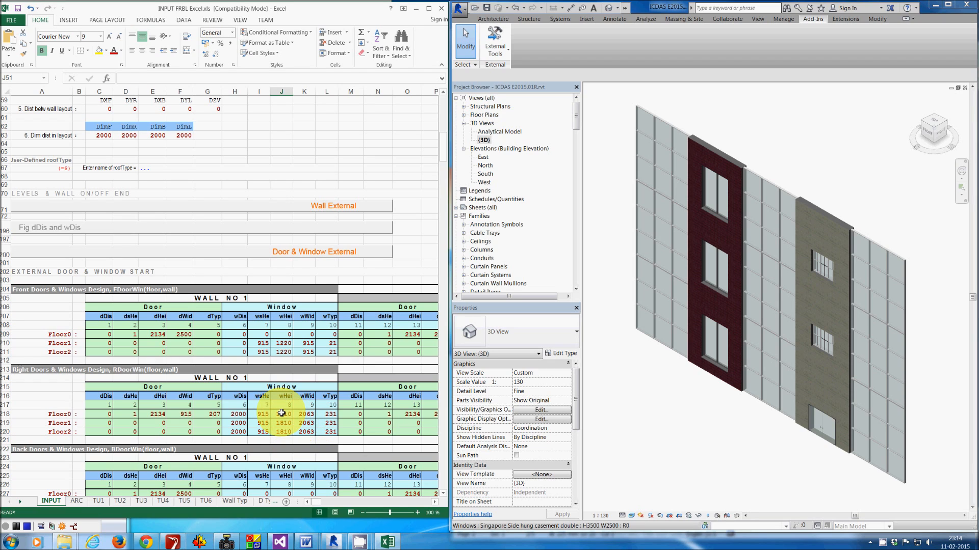
left_click(579, 74)
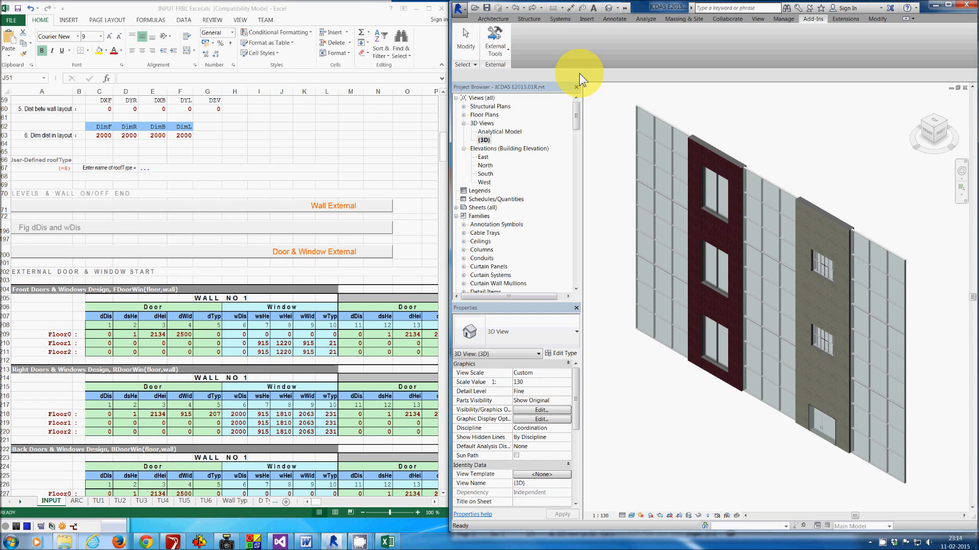
left_click(495, 49)
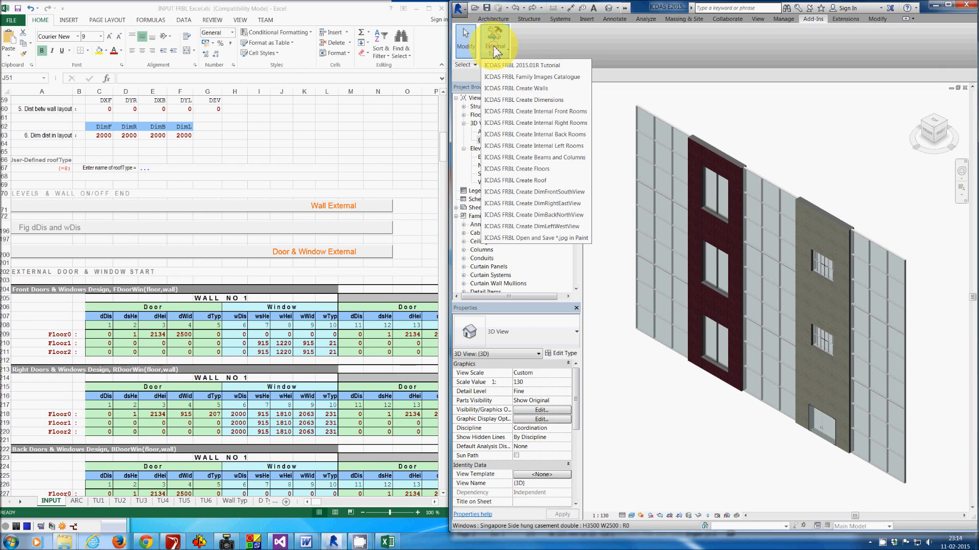
left_click(528, 89)
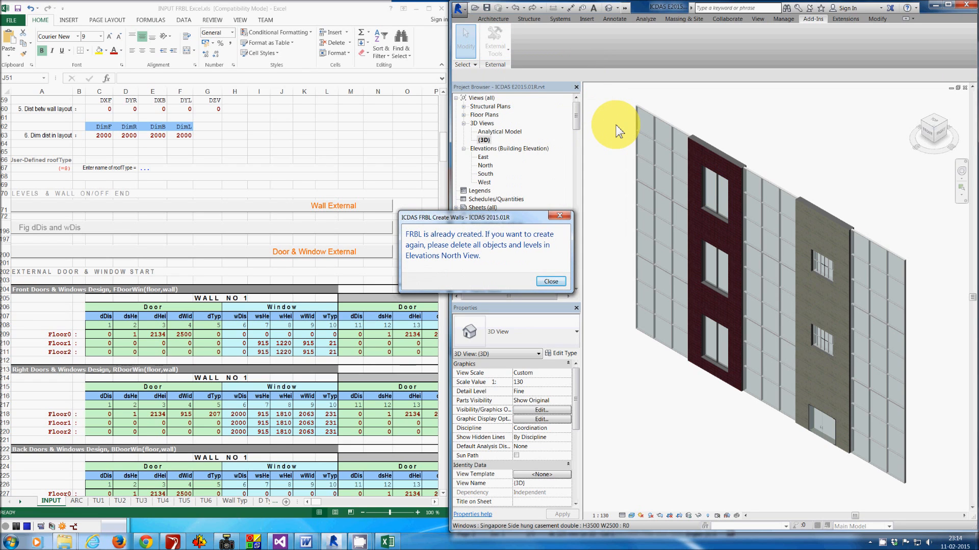
key("Return")
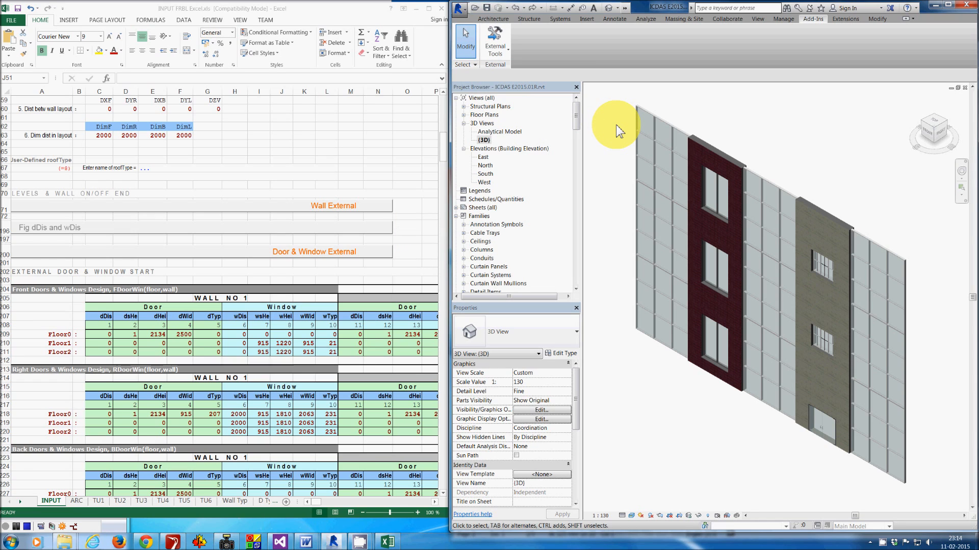
Run ICDAS FRBL Create Walls in the emptied model to generate the front walls with openings, closing the notices about inactive walls
left_click(494, 49)
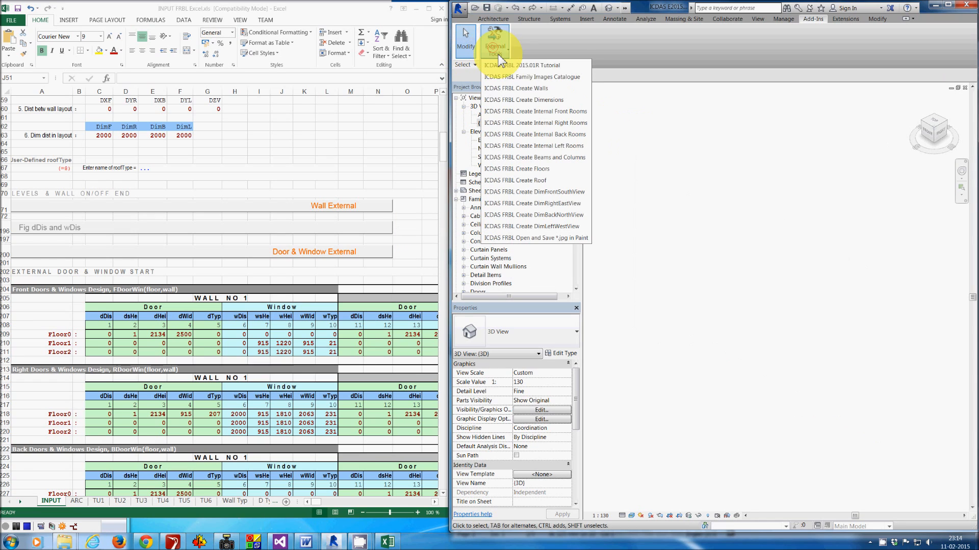
left_click(521, 87)
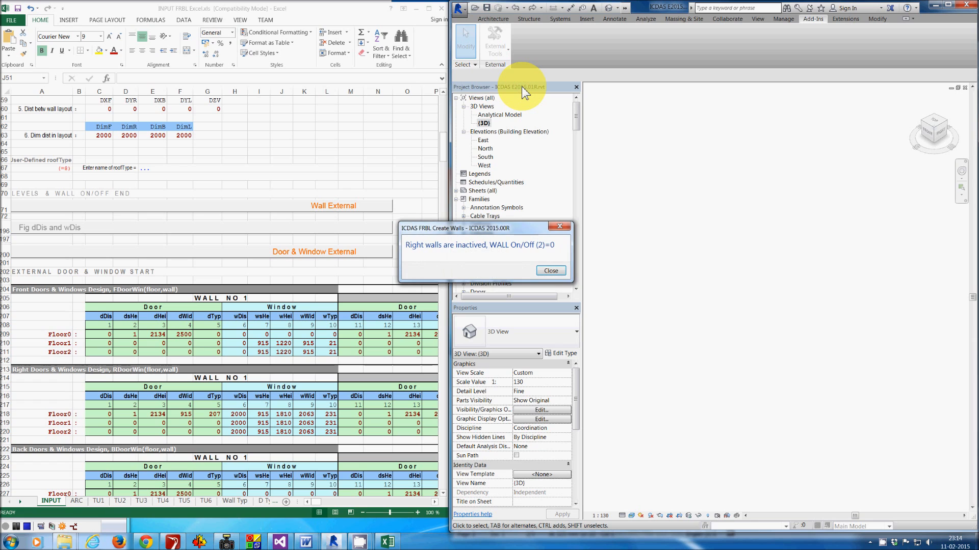
key("Return")
key("Return")
key("Return")
key("Return")
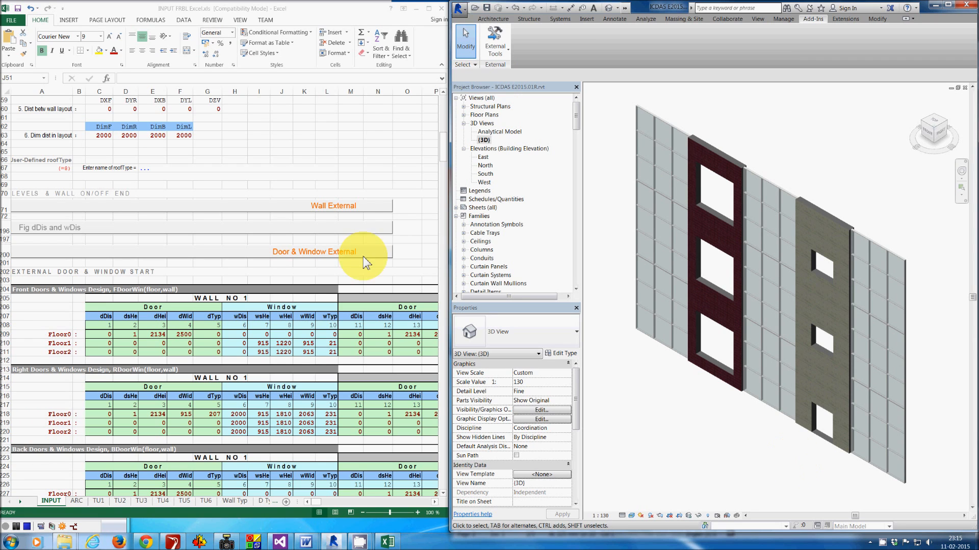
In the Excel INPUT sheet, turn on the Right, Back and Left walls by setting their Walls On/Off values to 1
scroll(238, 133, "up", 5)
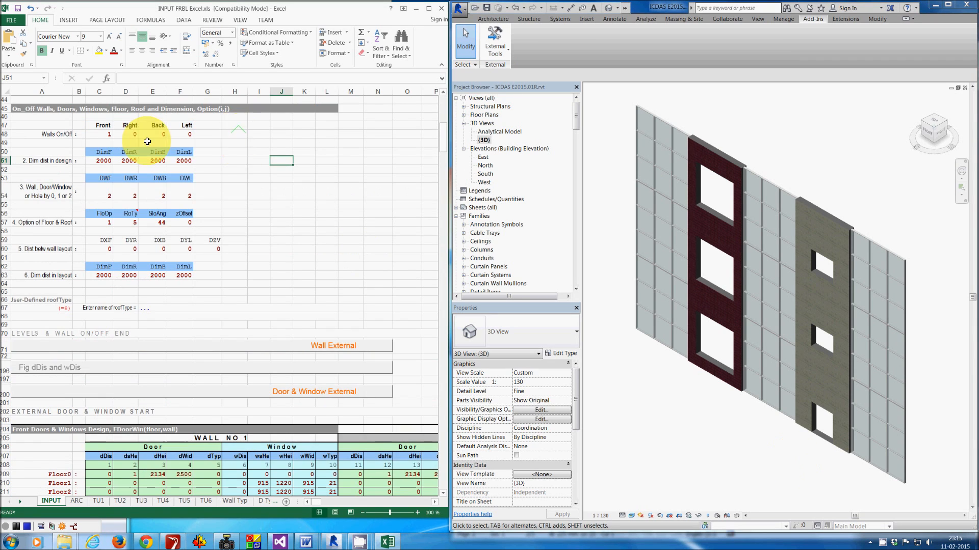
left_click(132, 136)
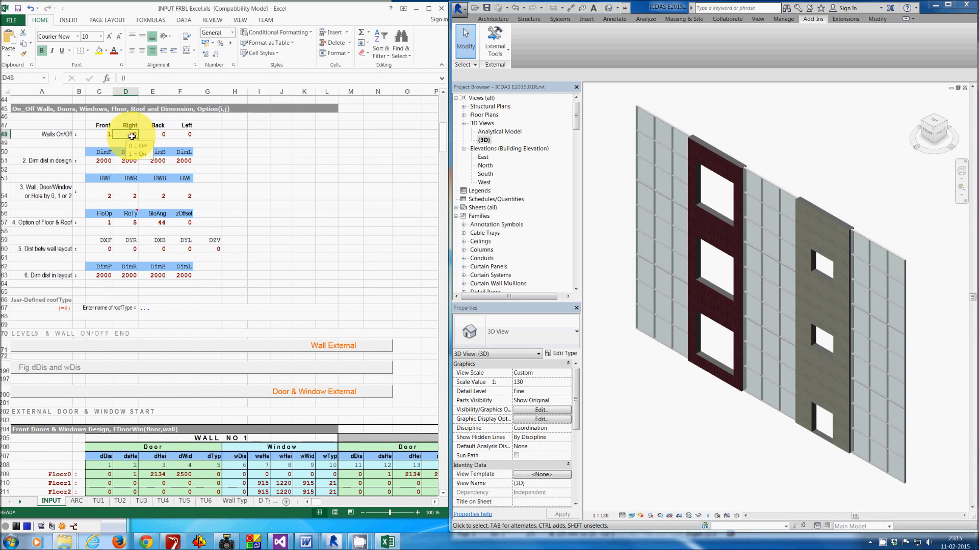
key("shift+Right")
key("shift+Right")
type("1")
key("ctrl+Return")
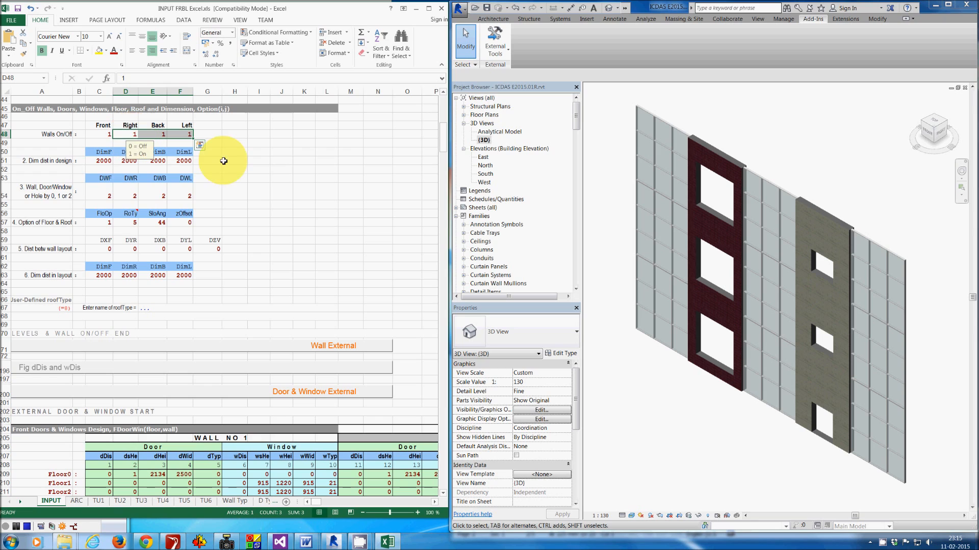
left_click(253, 177)
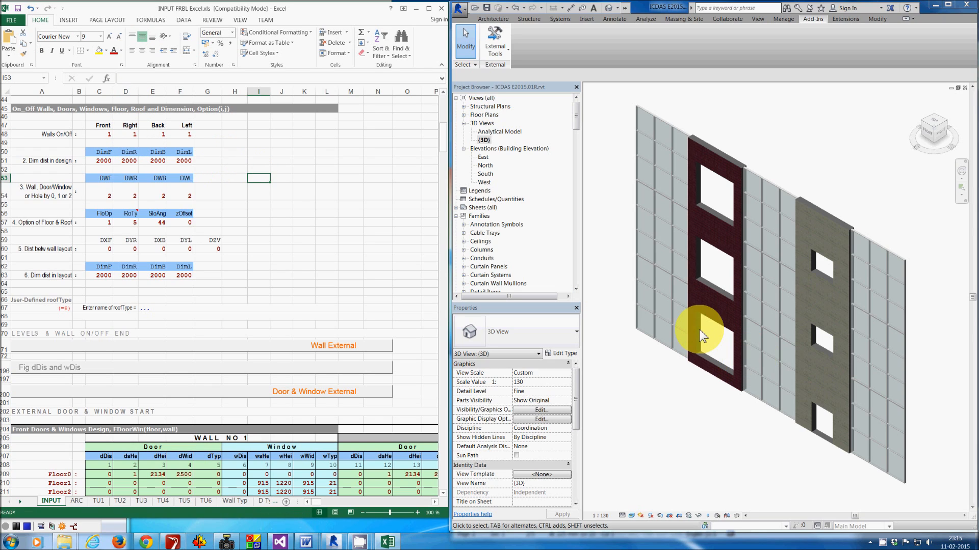
In Revit, dimension the front walls in the {3D} view with ICDAS FRBL Create Dimensions
left_click(497, 47)
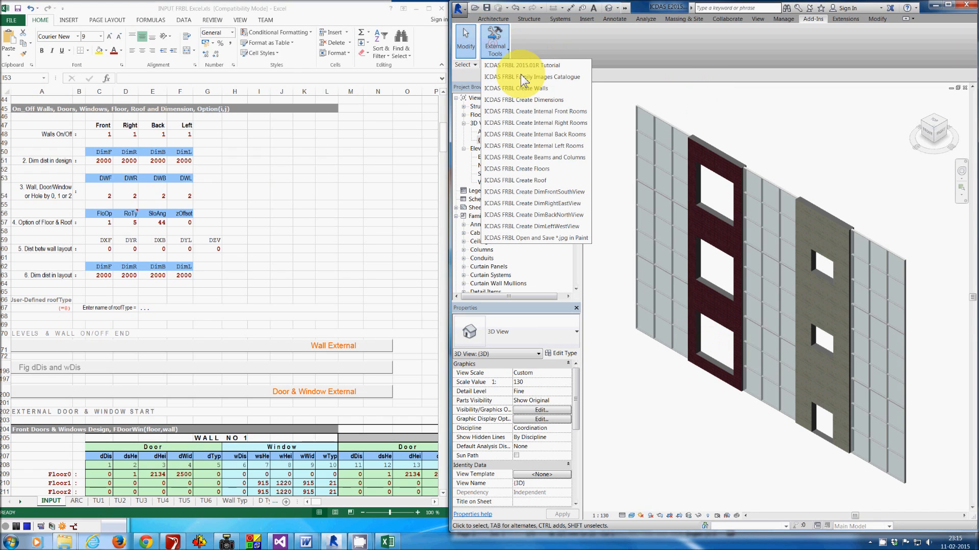
left_click(551, 100)
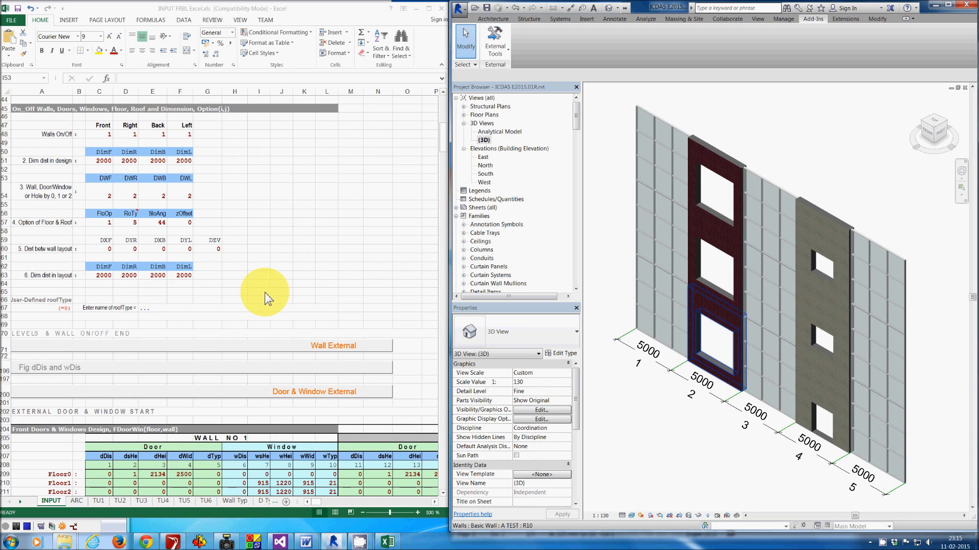
In Excel, set all five option 5 distances between walls in the layout to 5000
double_click(104, 248)
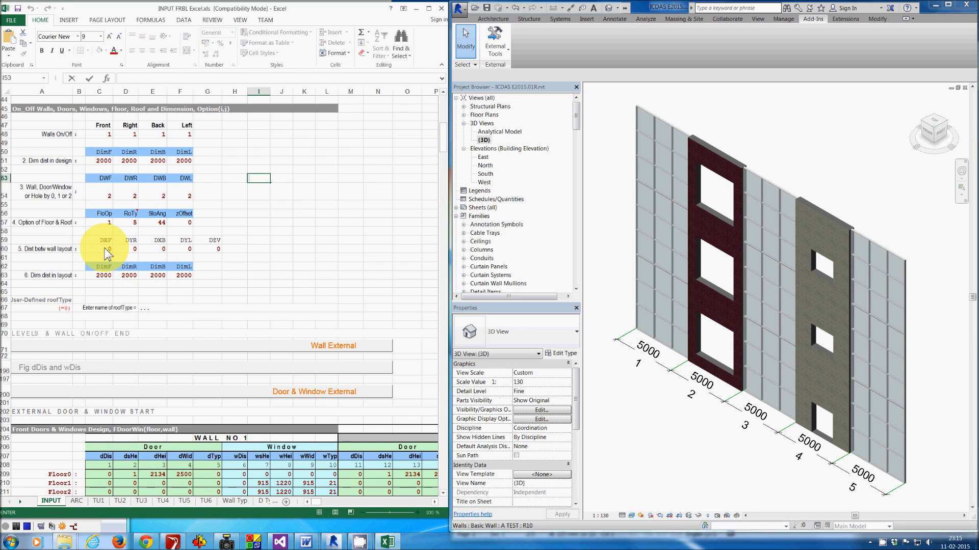
left_click(106, 249)
key("shift+Right")
key("shift+Right")
key("shift+Right")
key("shift+Right")
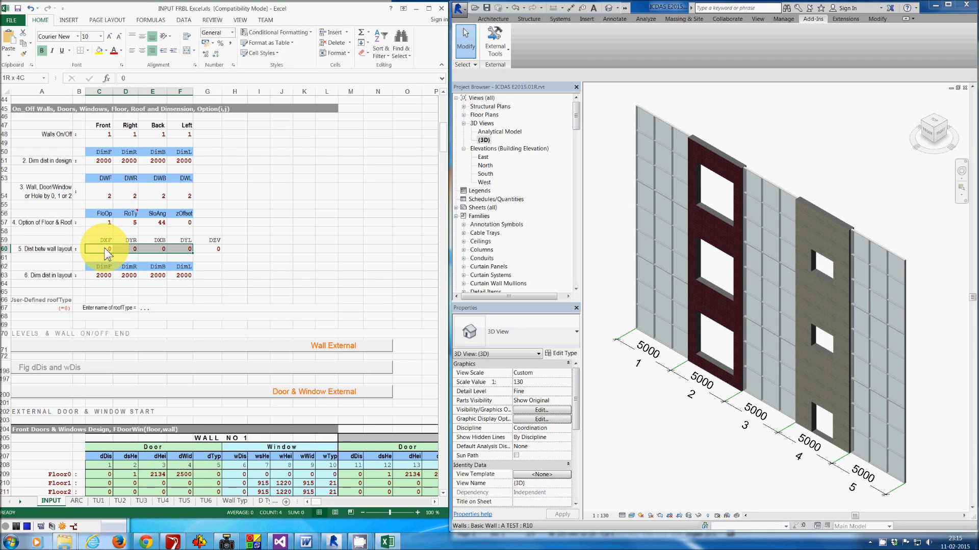
type("500")
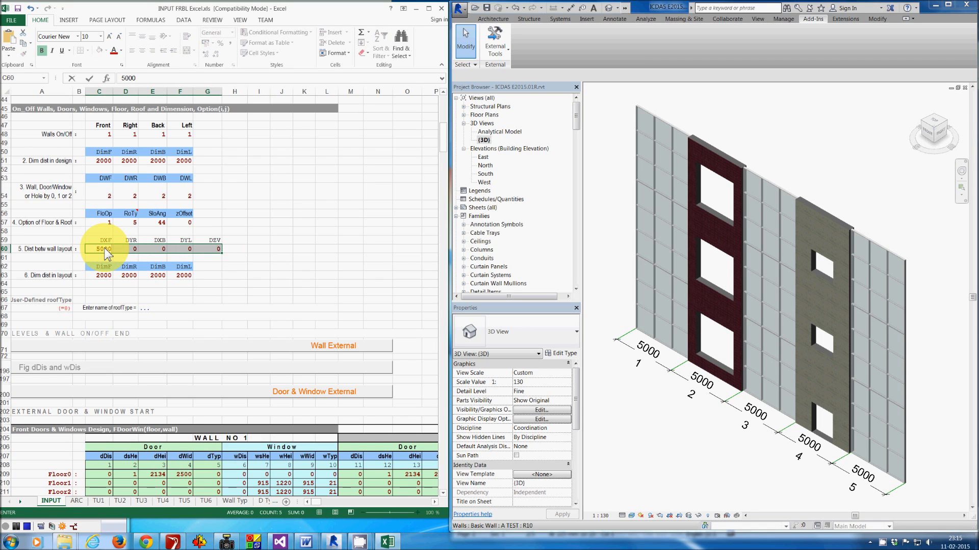
type("0")
key("ctrl+Return")
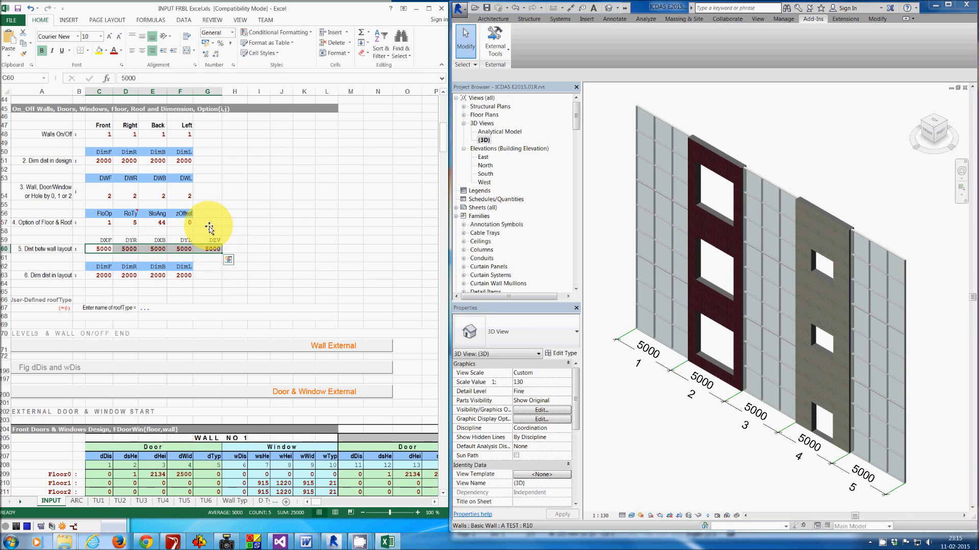
left_click(245, 231)
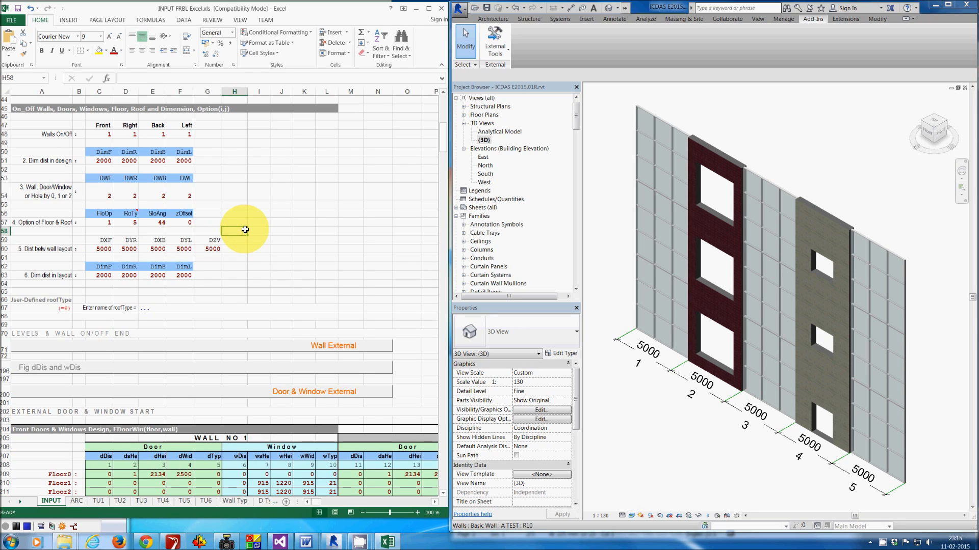
In Revit, generate the spaced front, right, back and left walls with ICDAS FRBL Create Walls, and widen the Revit window
left_click(603, 70)
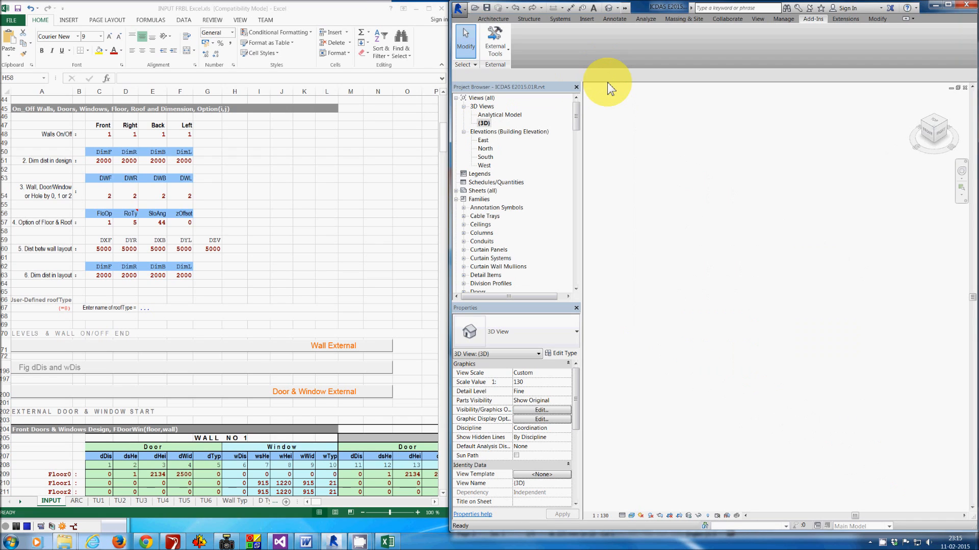
left_click(495, 43)
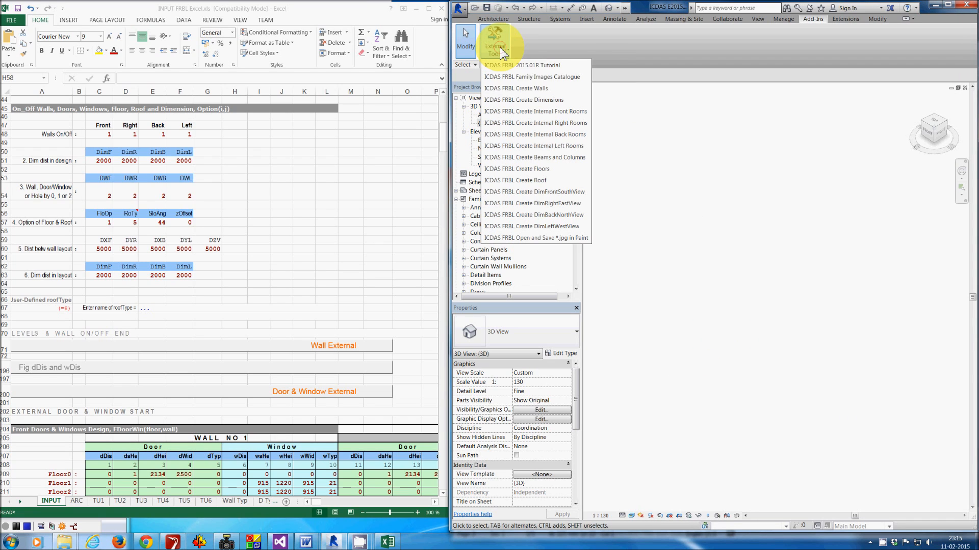
left_click(535, 87)
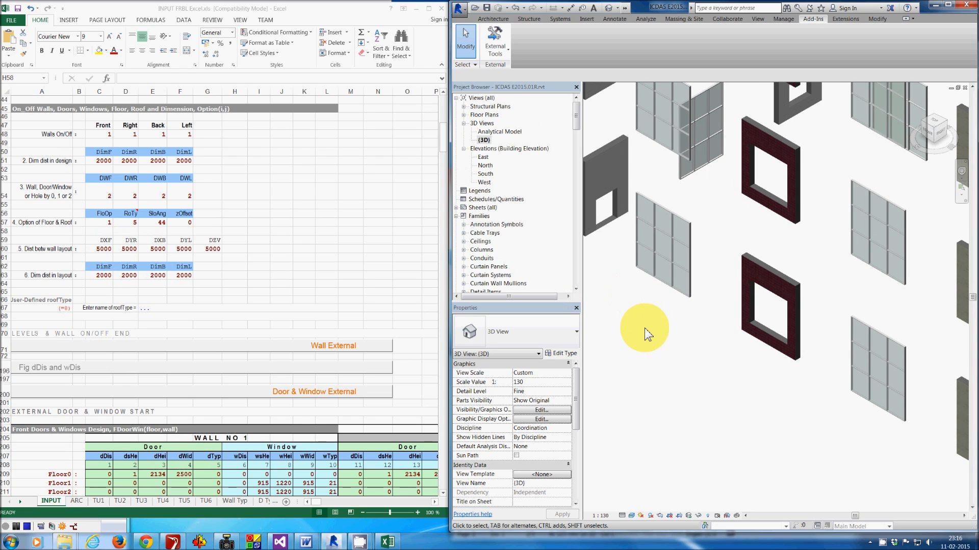
scroll(645, 329, "down", 5)
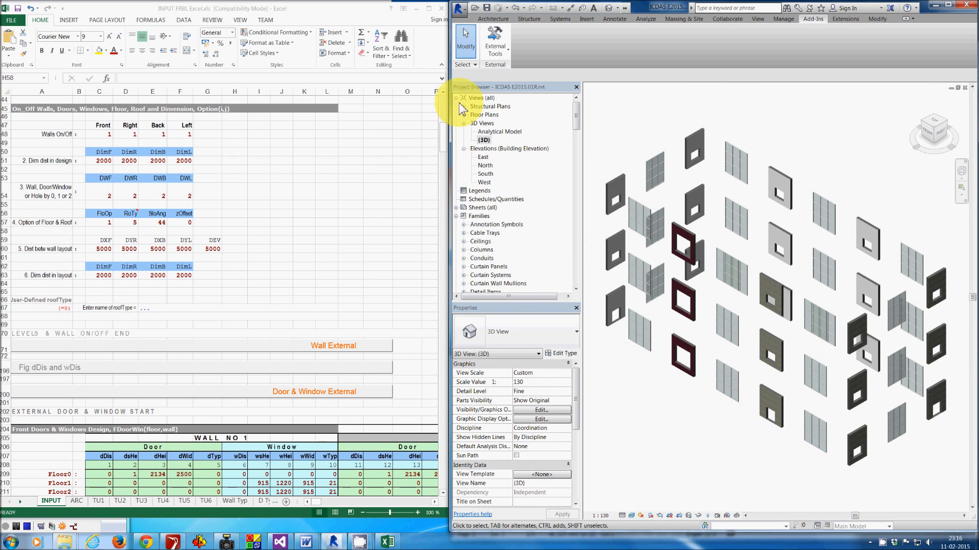
left_click_drag(451, 120, 288, 119)
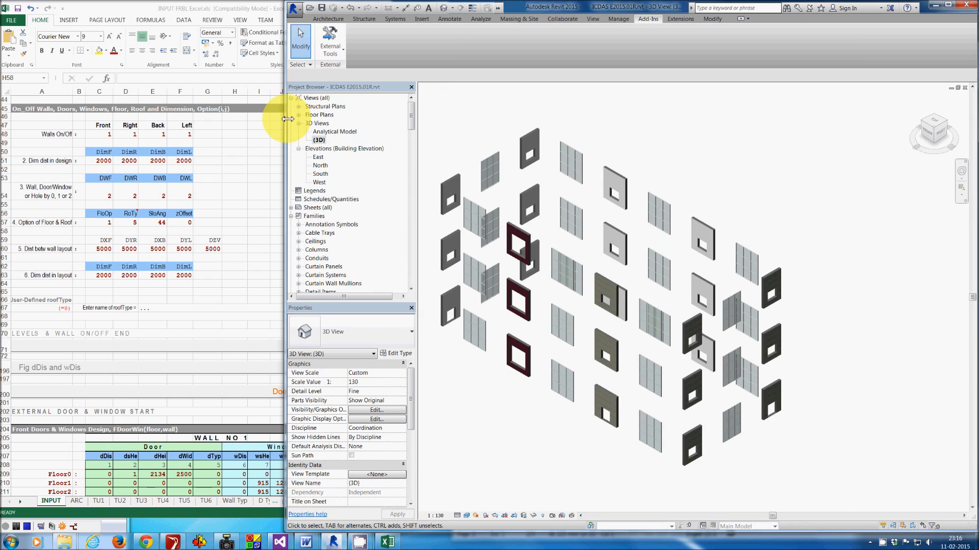
middle_click(545, 183)
middle_click(545, 184)
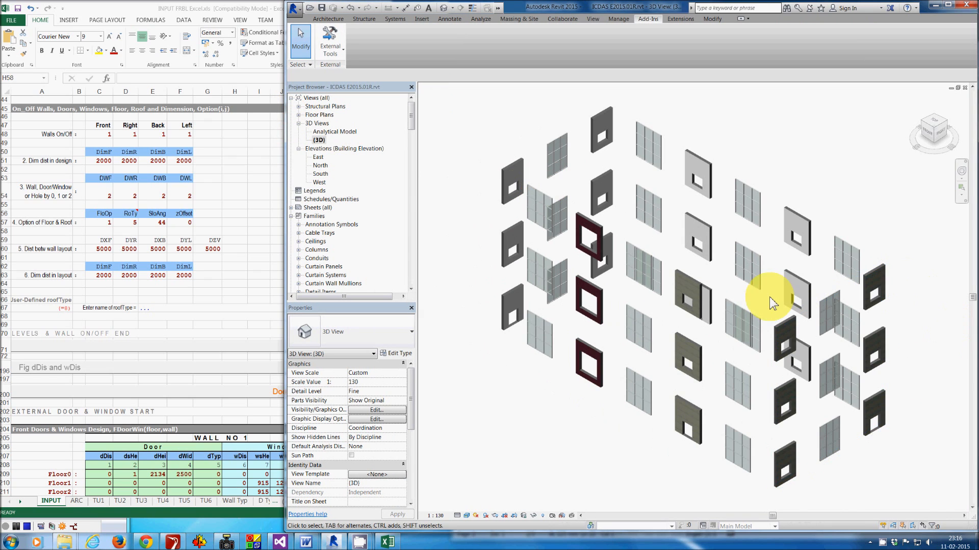
Open the East elevation and dimension the right walls with ICDAS FRBL Create DimRightEastView
double_click(322, 157)
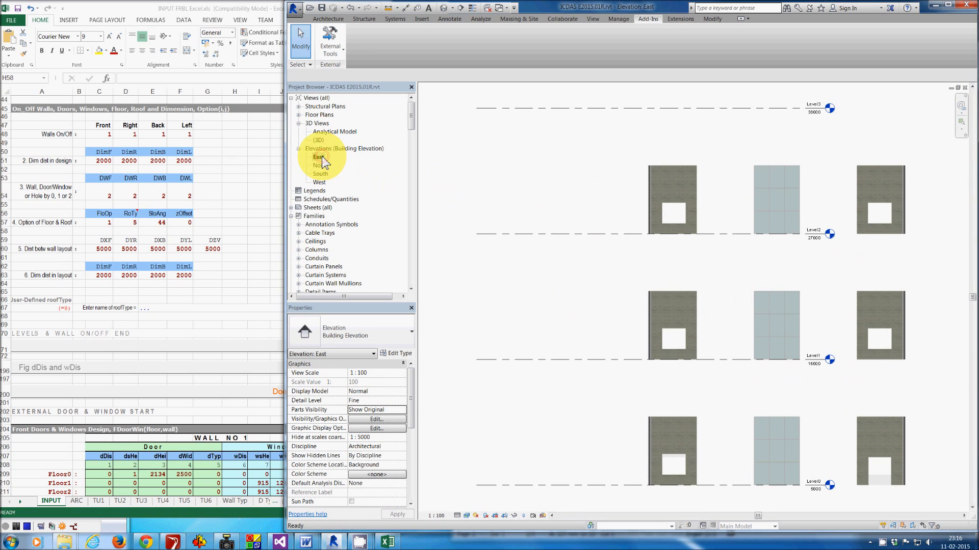
left_click(330, 40)
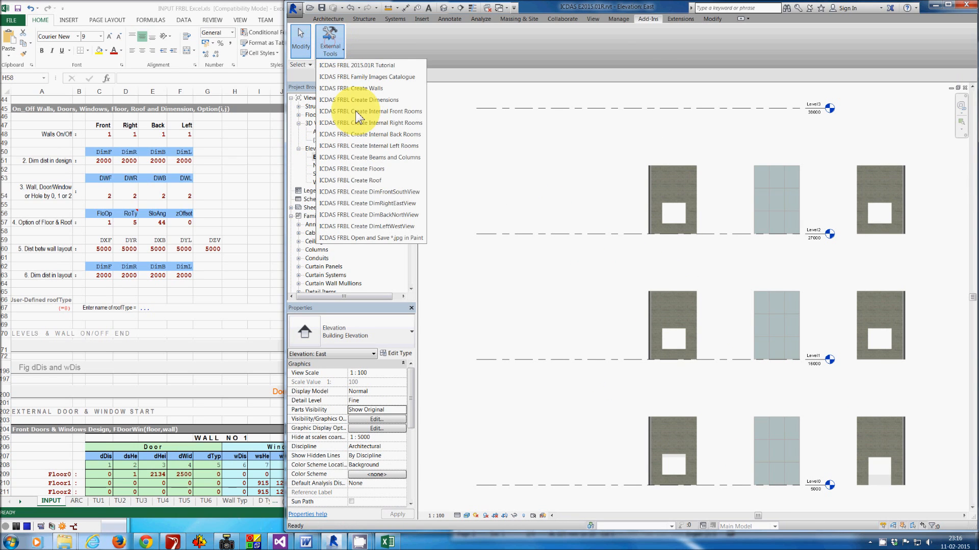
left_click(402, 204)
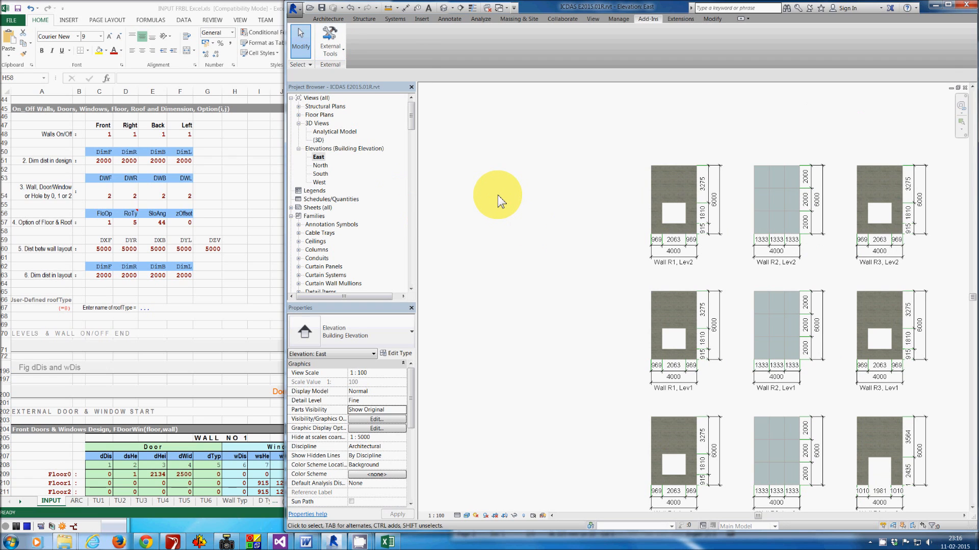
key("z")
key("f")
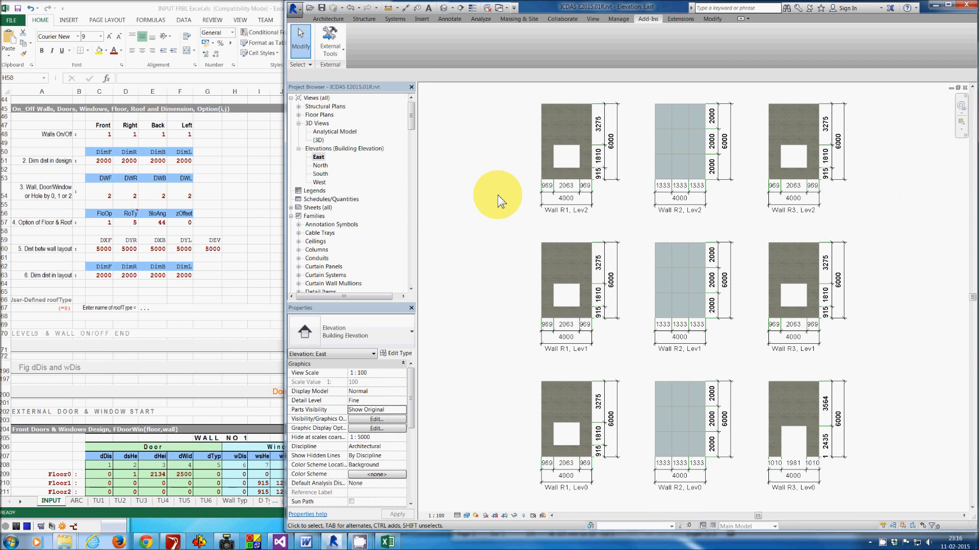
Open the North elevation, dimension the back walls with ICDAS FRBL Create DimBackNorthView, and set the view scale to 1:100
double_click(321, 165)
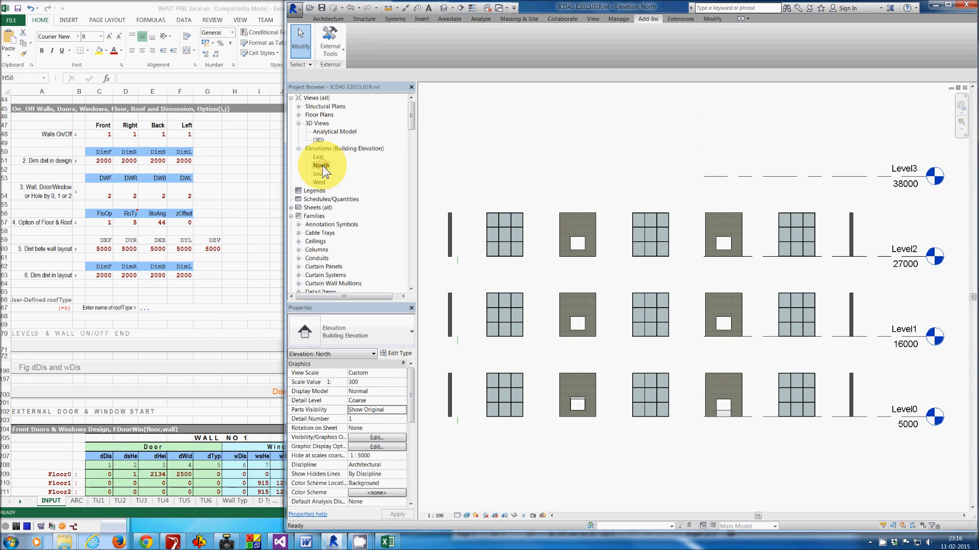
left_click(340, 49)
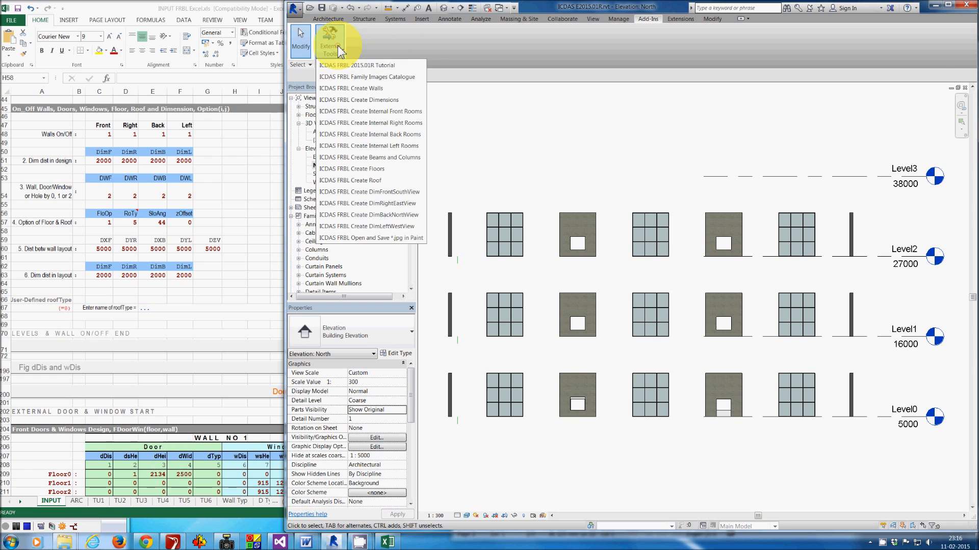
left_click(400, 214)
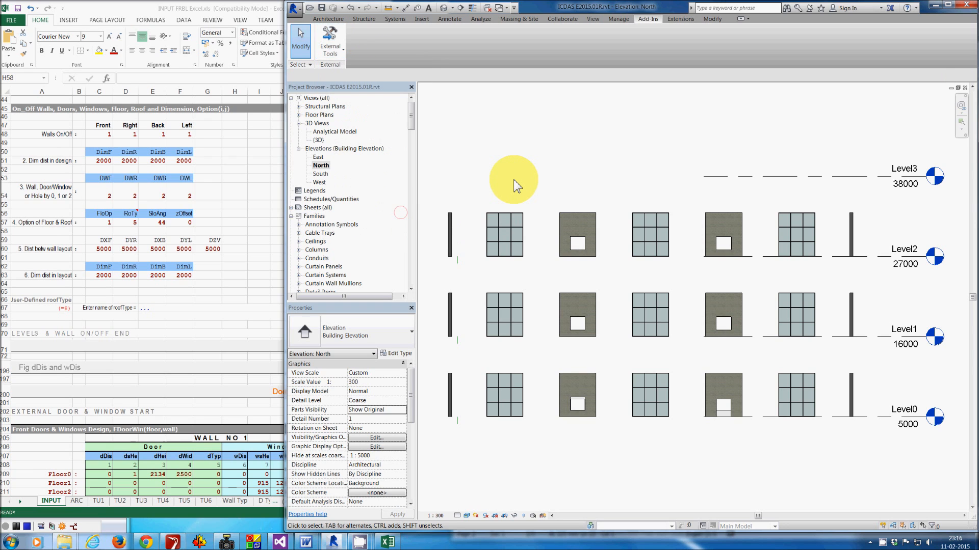
left_click(439, 516)
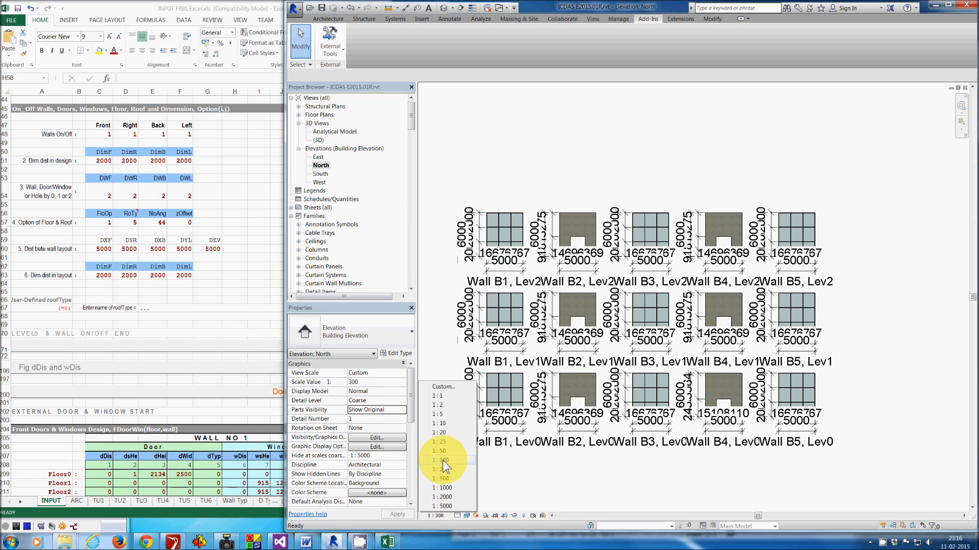
left_click(443, 460)
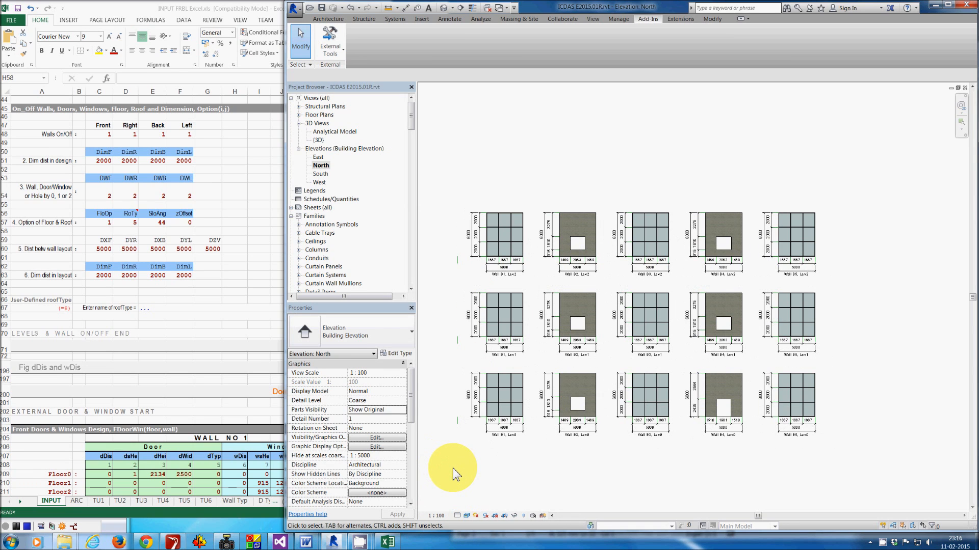
key("z")
key("e")
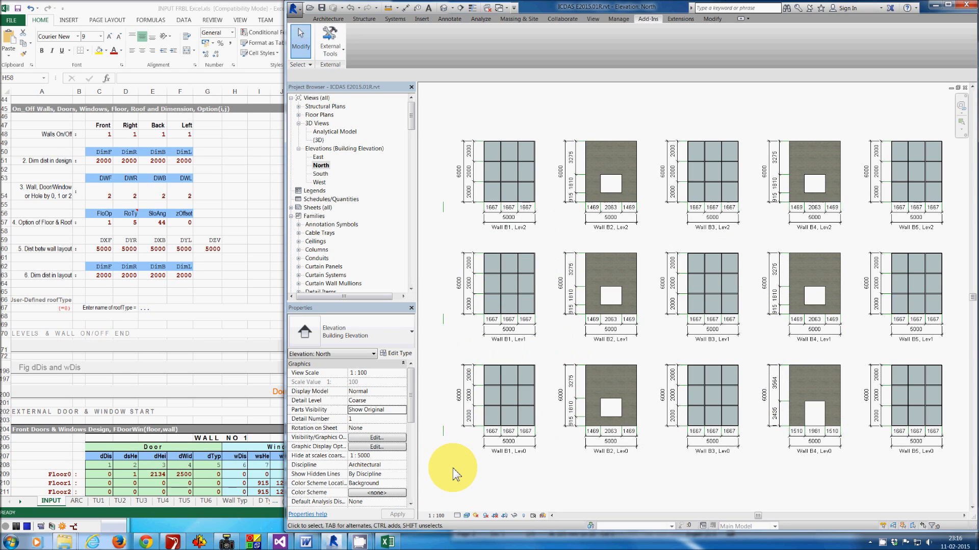
Open the South elevation, dimension the front walls with ICDAS FRBL Create DimFrontSouthView, and set the view scale to 1:100
double_click(321, 175)
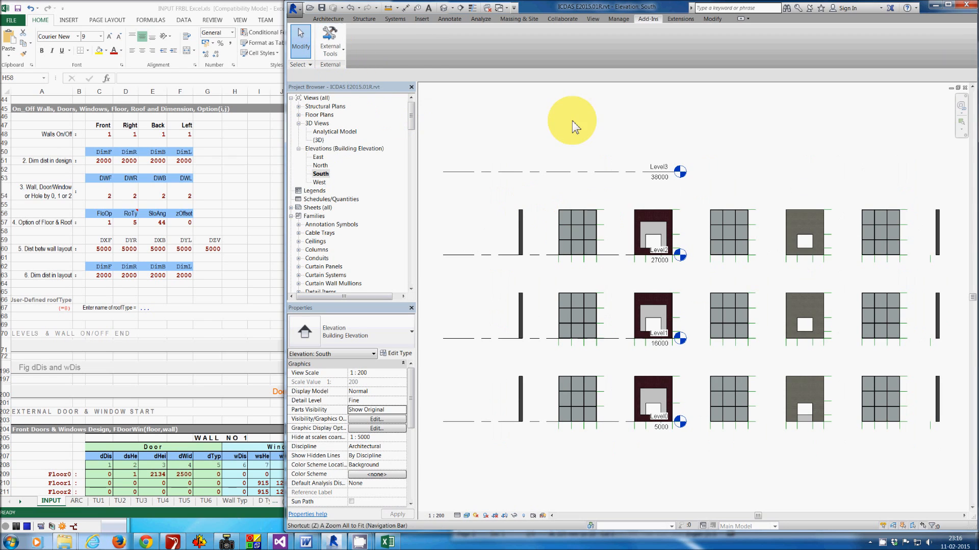
left_click(337, 41)
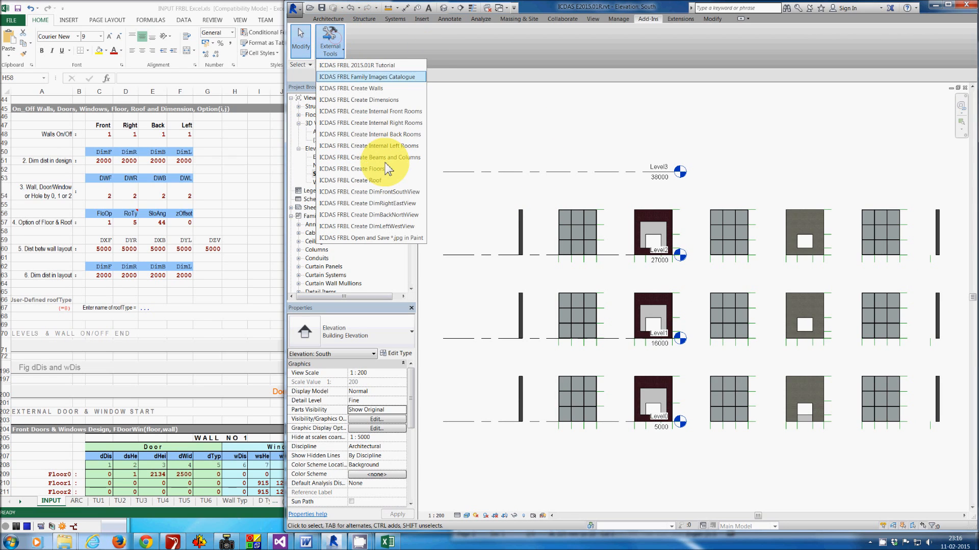
left_click(405, 192)
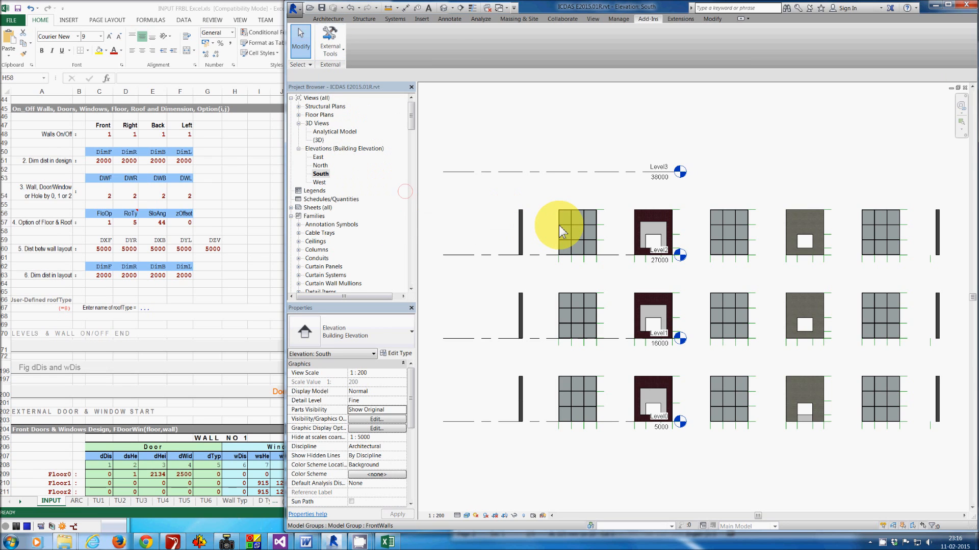
left_click(438, 515)
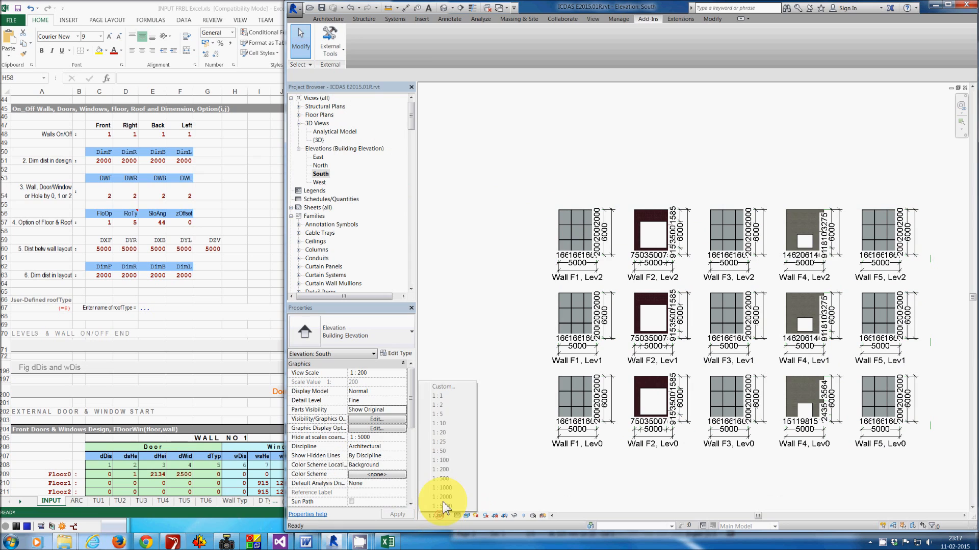
left_click(445, 460)
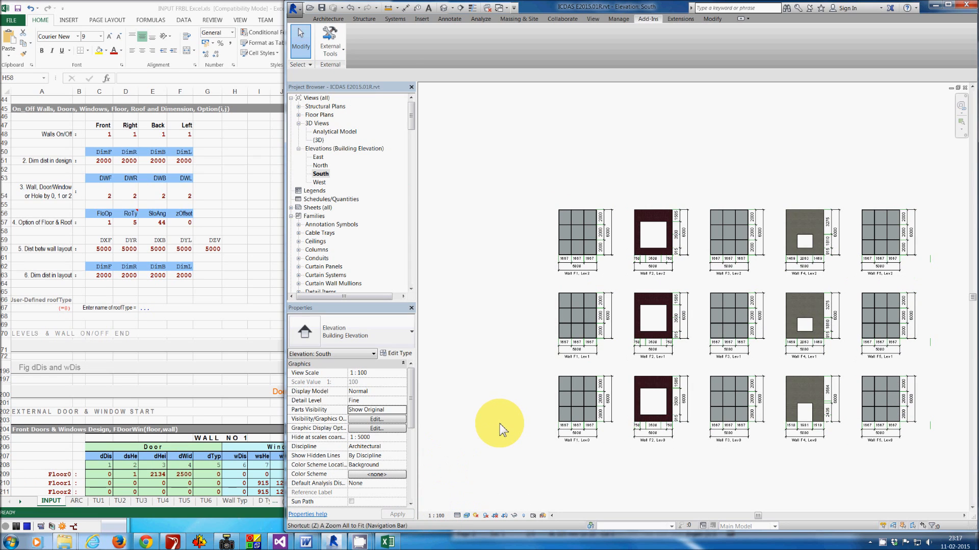
key("a")
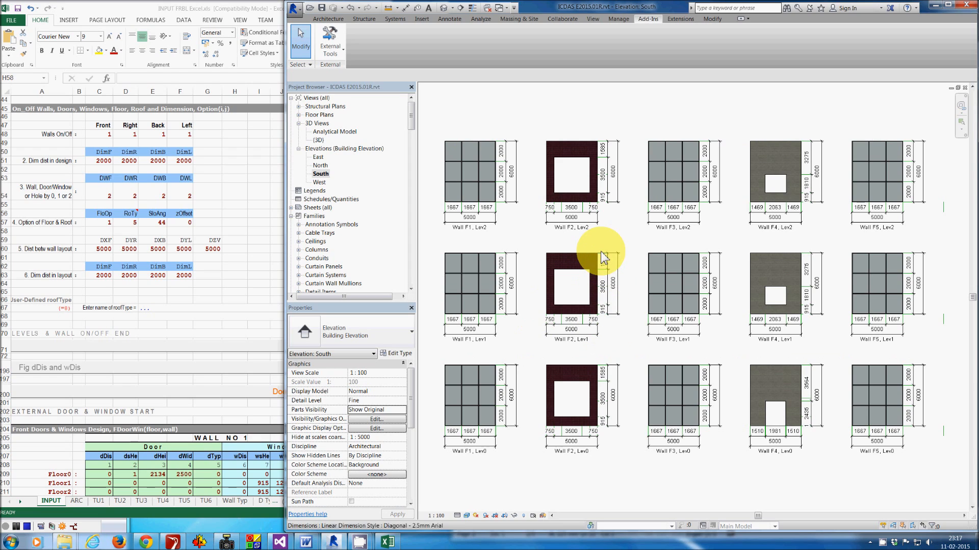
Open the West elevation, dimension the left walls with ICDAS FRBL Create DimLeftWestView, and fit the dimensioned walls in the view
double_click(320, 182)
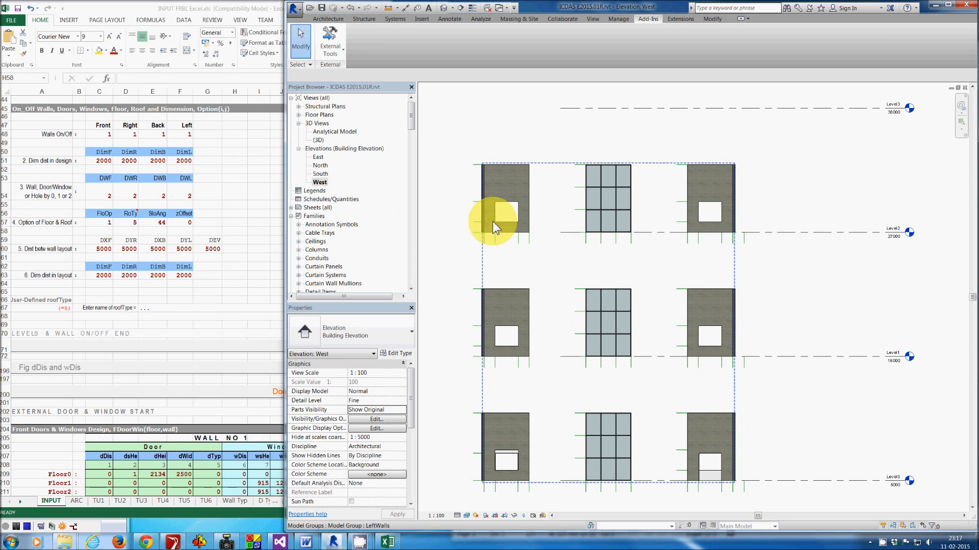
left_click(329, 43)
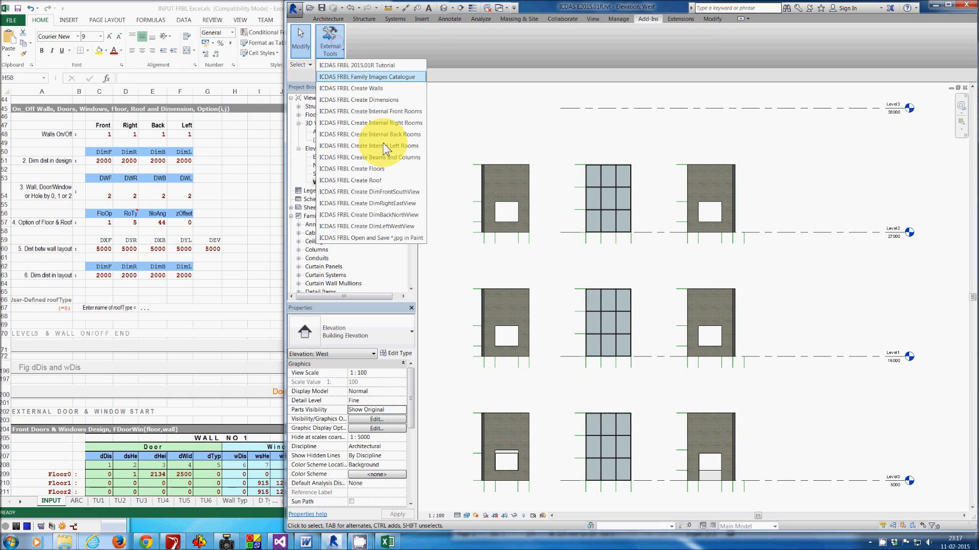
left_click(405, 226)
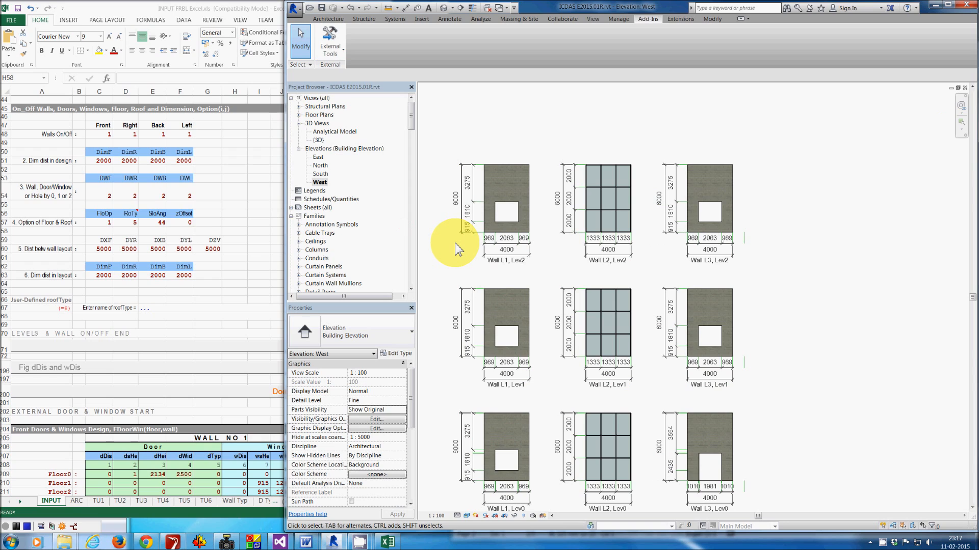
key("e")
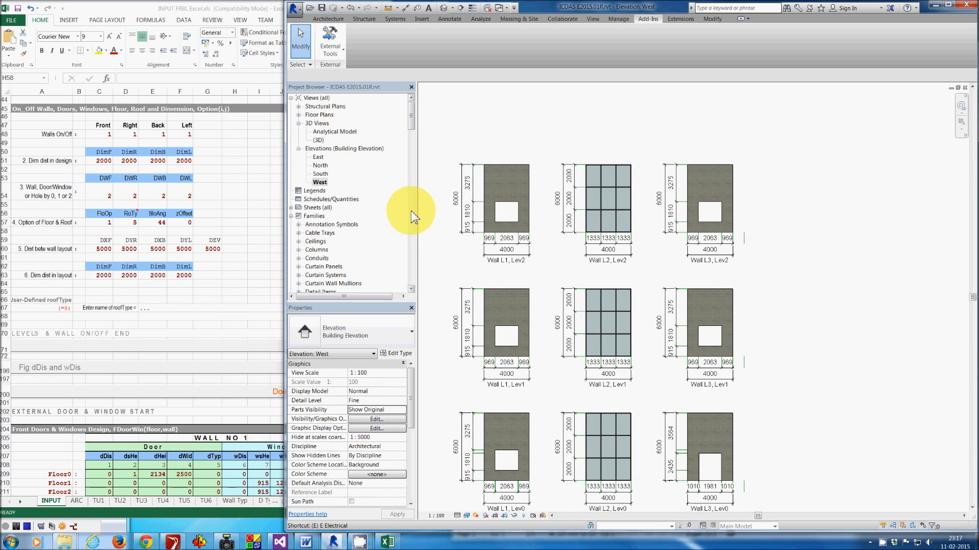
key("Escape")
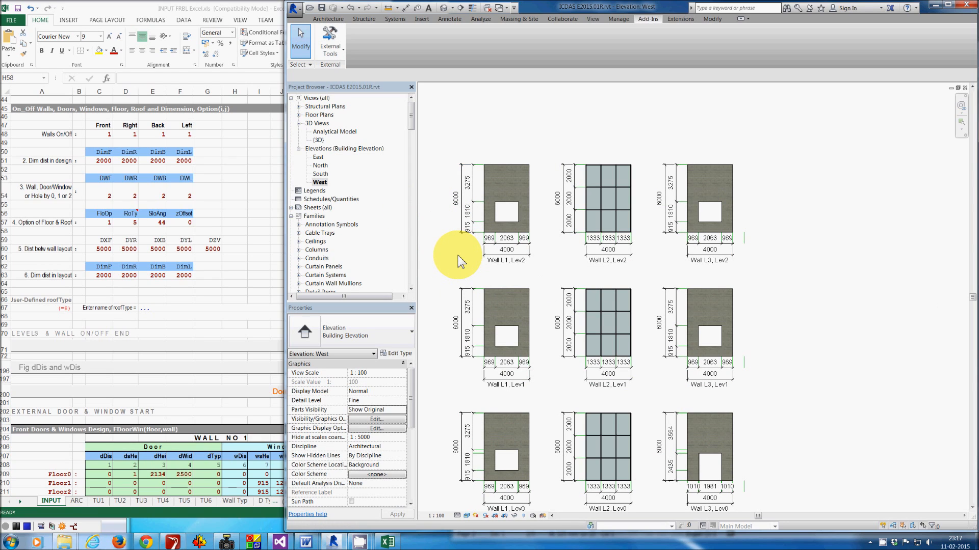
key("z")
key("f")
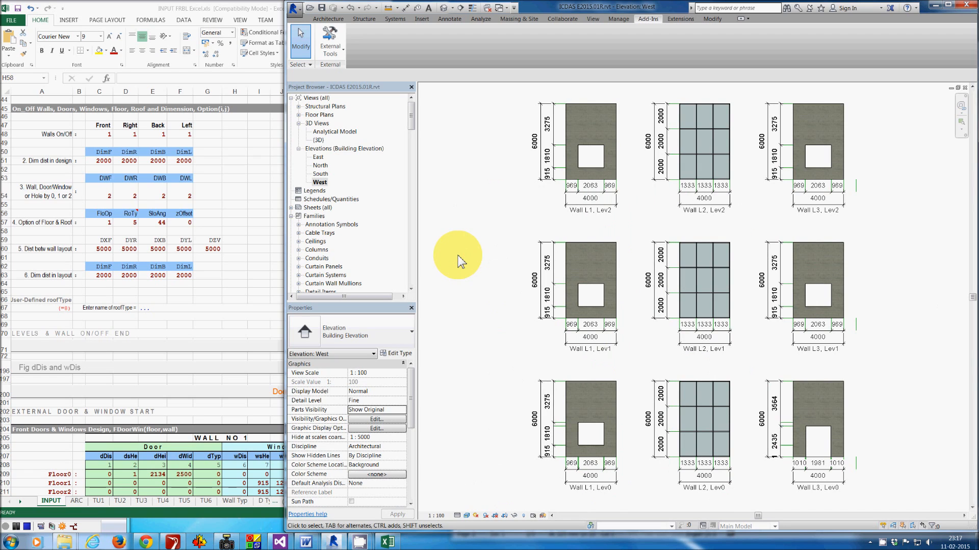